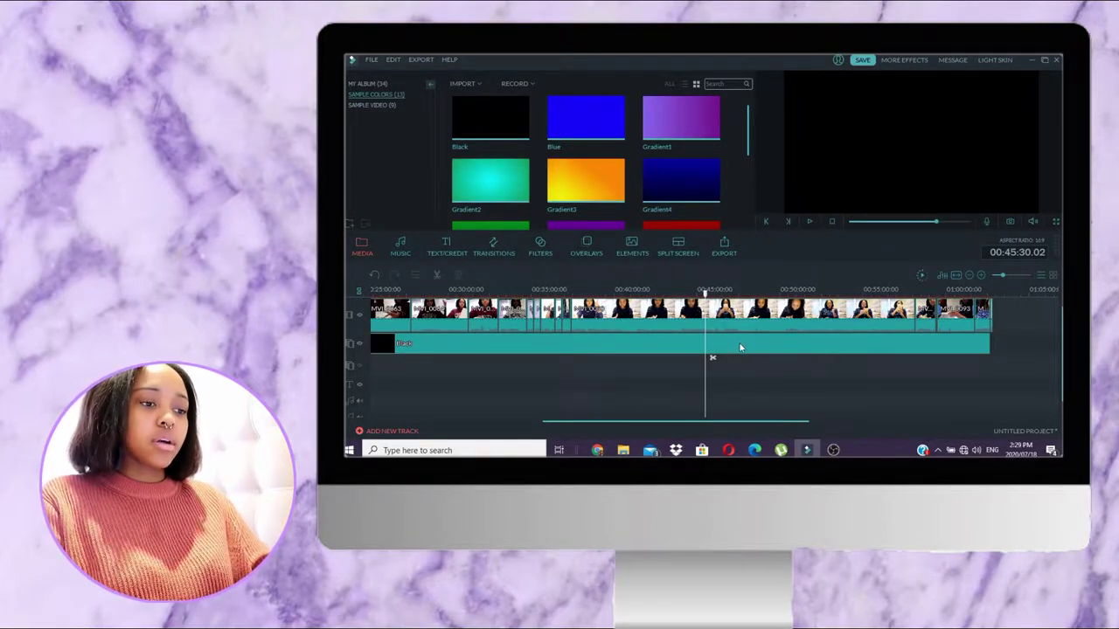
Turn on Green Screen for the Black clip so its black becomes transparent.
{"action": "right_click", "coordinate": [739, 348]}
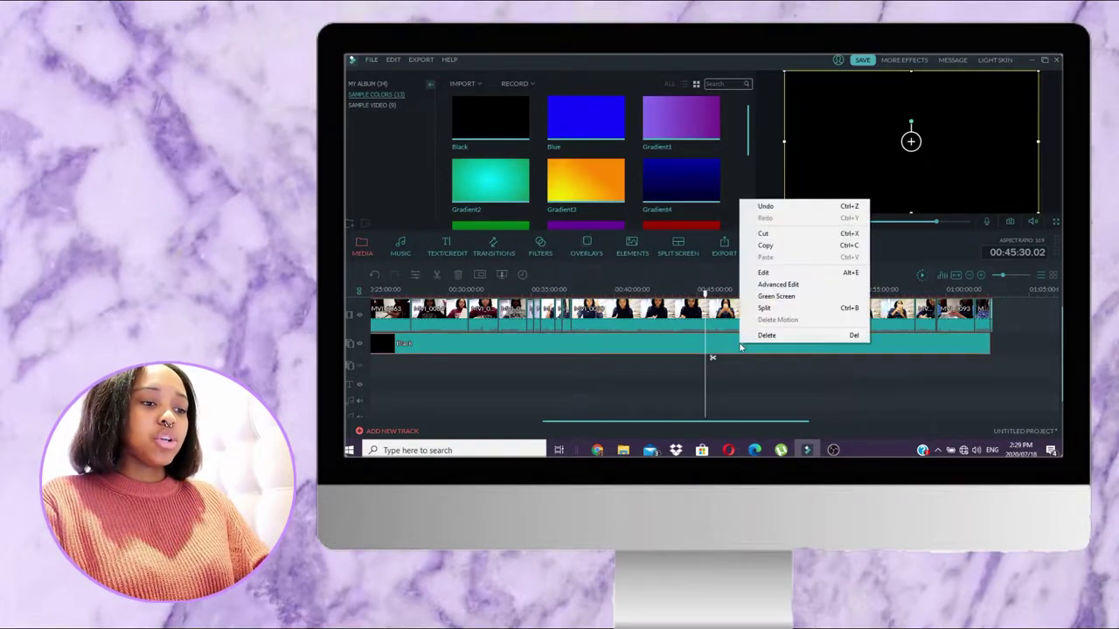
{"action": "left_click", "coordinate": [798, 300]}
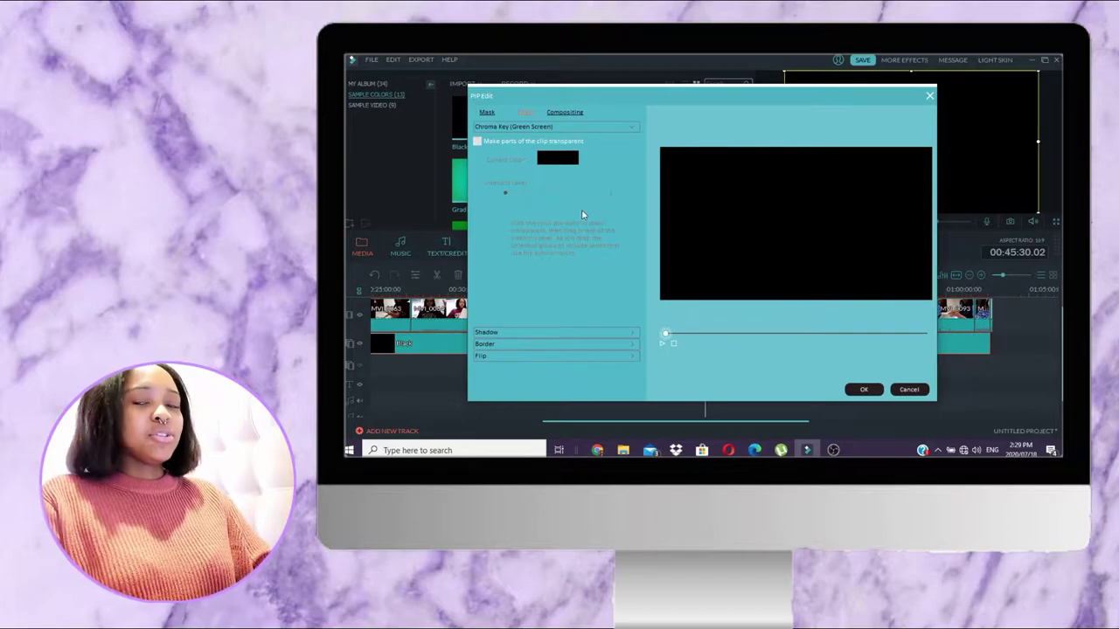
{"action": "left_click", "coordinate": [477, 141]}
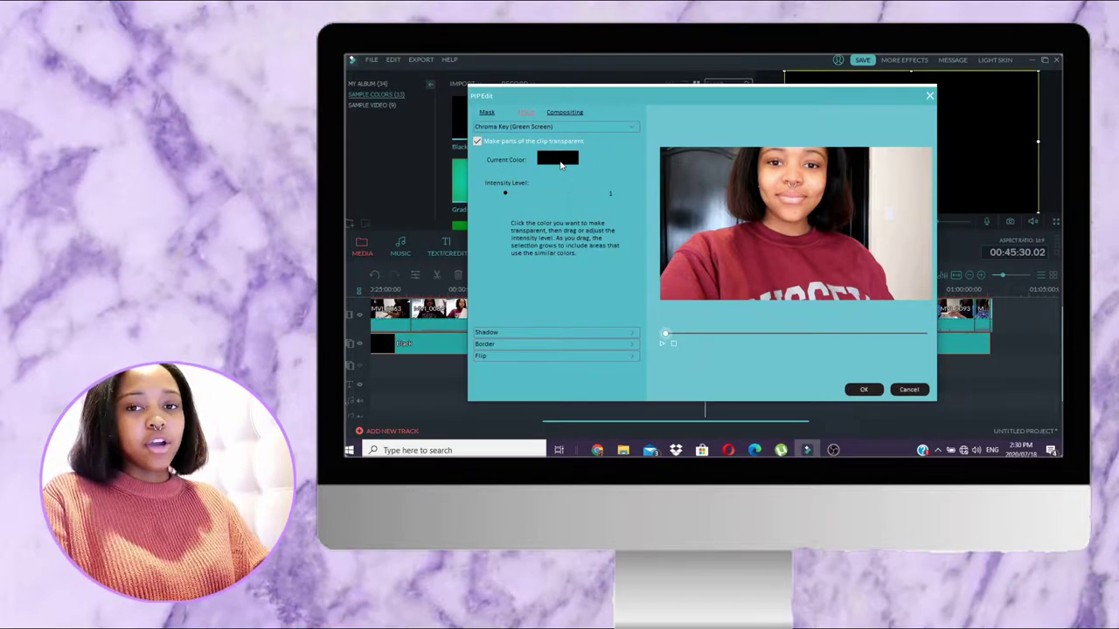
{"action": "left_click", "coordinate": [864, 390]}
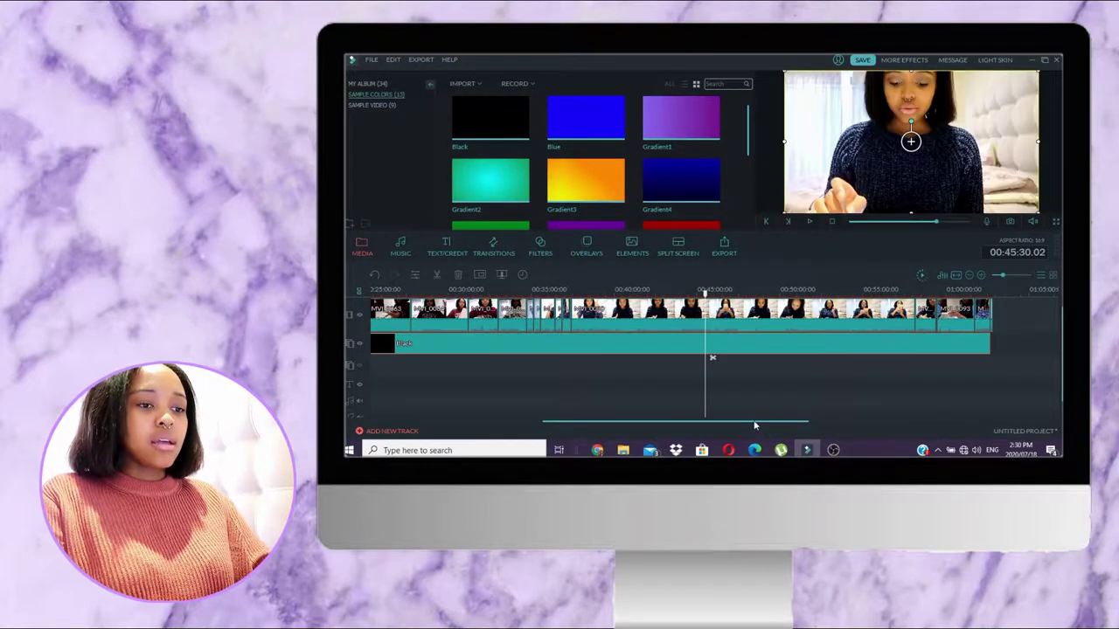
Scroll the timeline back to 00:00:00 and place the playhead near the start.
{"action": "scroll", "coordinate": [755, 426], "scroll_direction": "left", "scroll_amount": 10}
{"action": "scroll", "coordinate": [581, 407], "scroll_direction": "left", "scroll_amount": 2}
{"action": "left_click", "coordinate": [437, 289]}
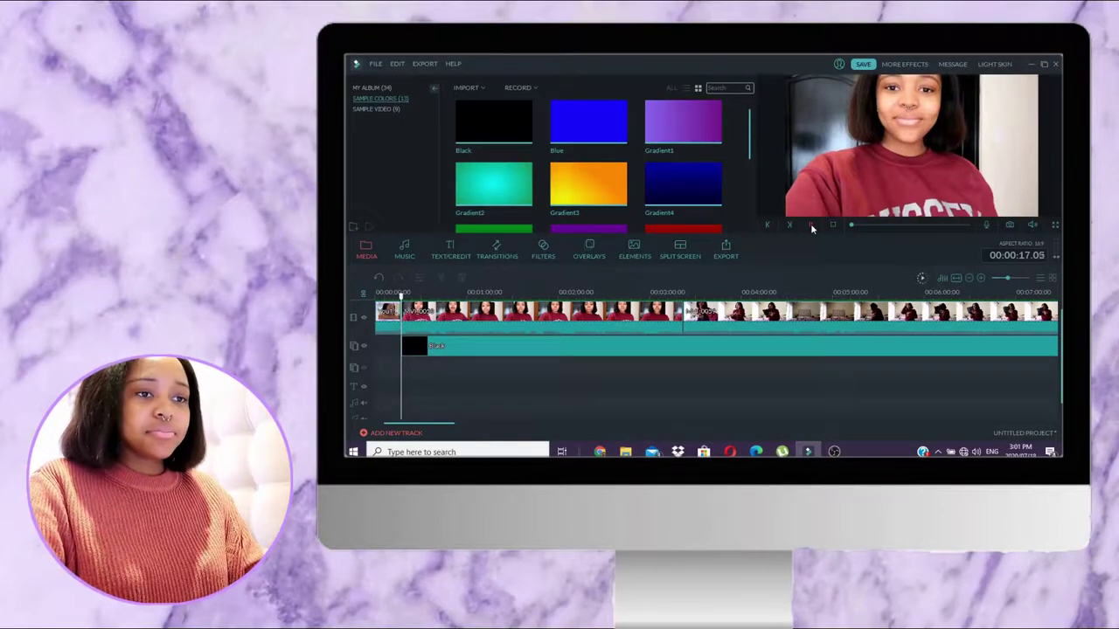
Preview the vlog from 00:00:17.11, pause at 00:00:20.00, and select the first clip.
{"action": "left_click", "coordinate": [812, 227]}
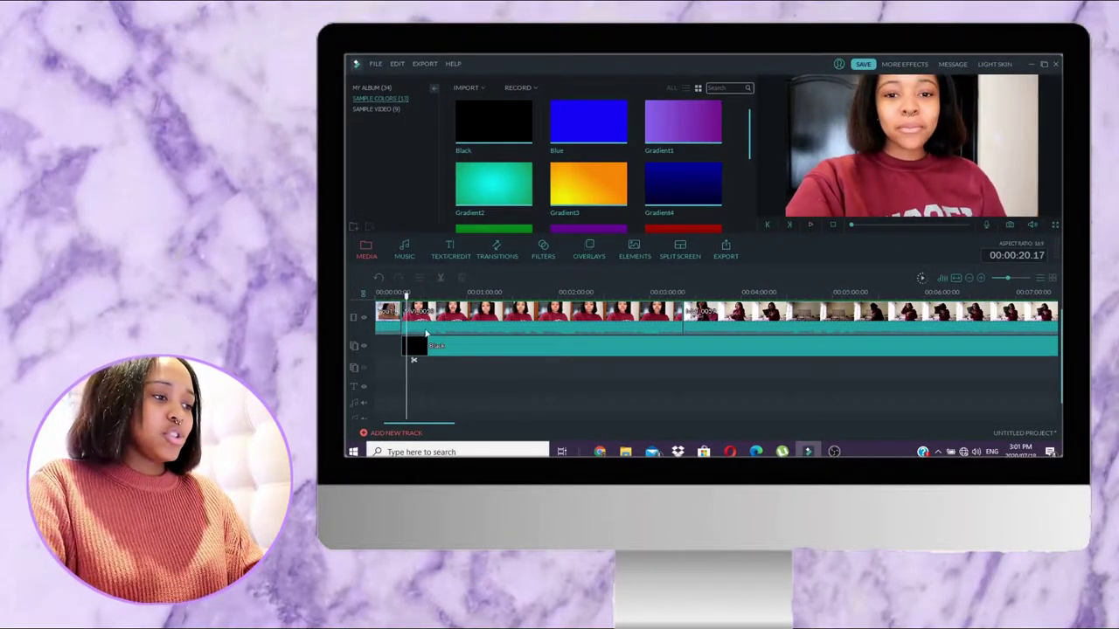
{"action": "left_click", "coordinate": [402, 293]}
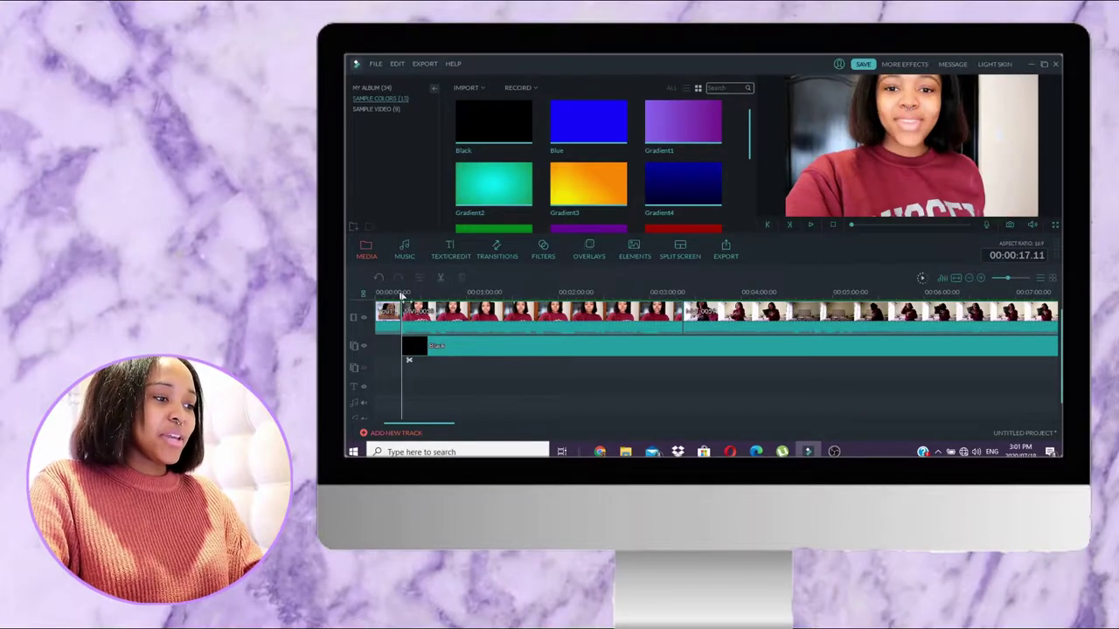
{"action": "left_click", "coordinate": [810, 225]}
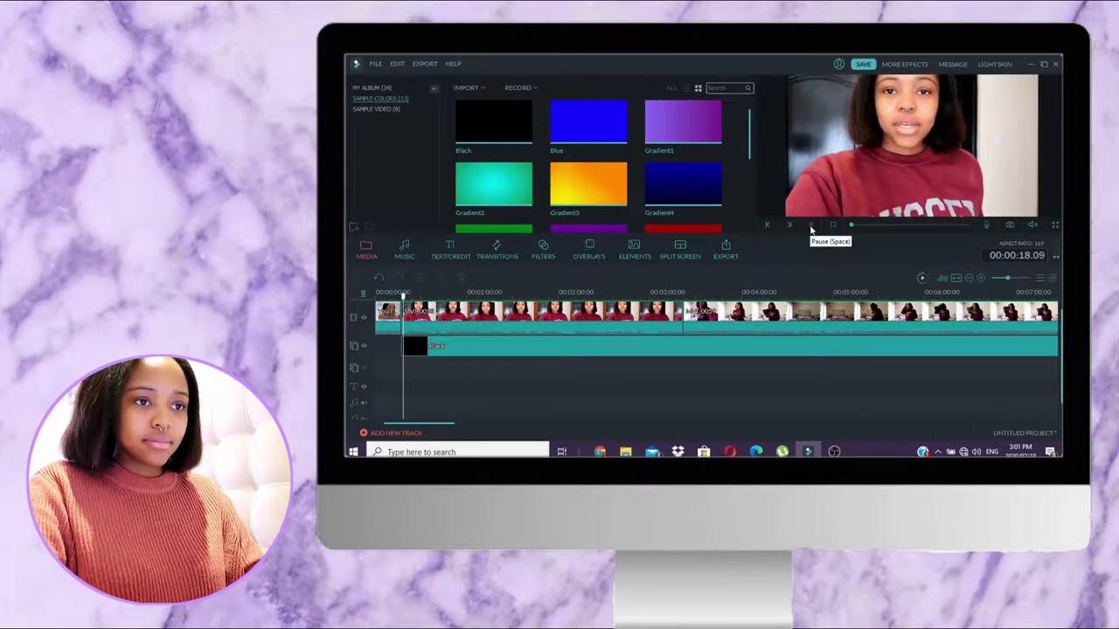
{"action": "left_click", "coordinate": [810, 224]}
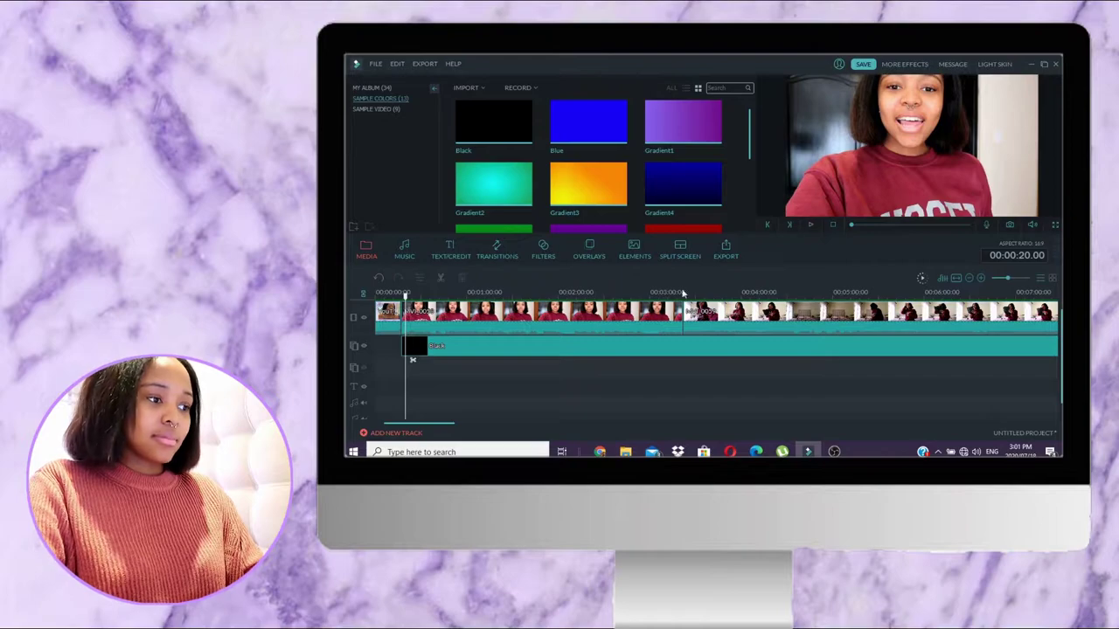
{"action": "left_click", "coordinate": [425, 319]}
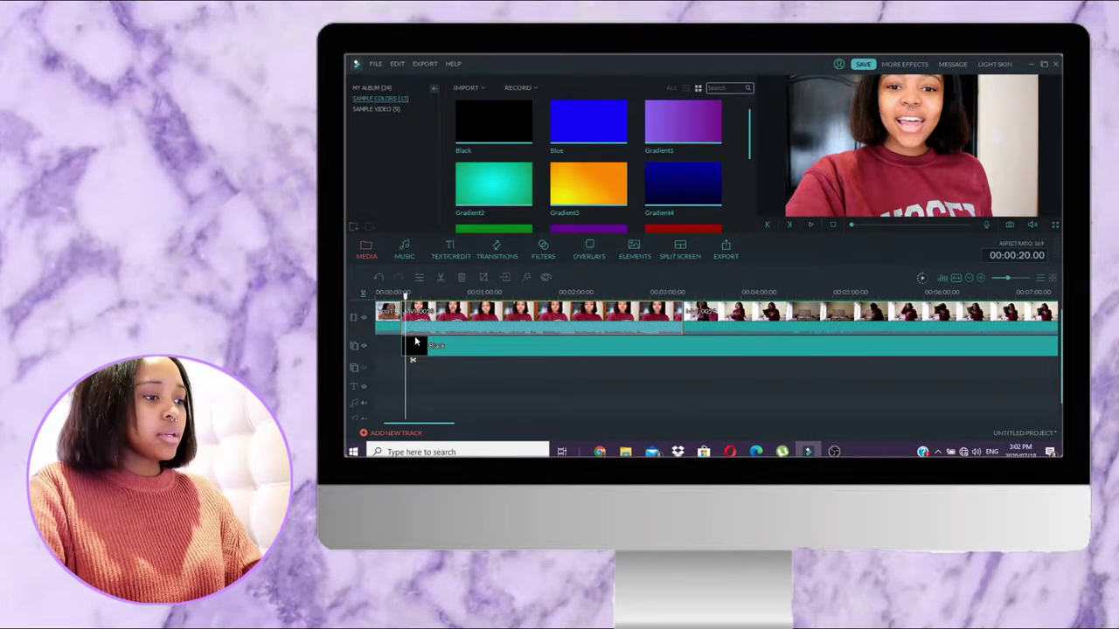
Mute the first vlog clip and split the Black overlay at the playhead, returning to 00:00:17.02.
{"action": "right_click", "coordinate": [417, 329]}
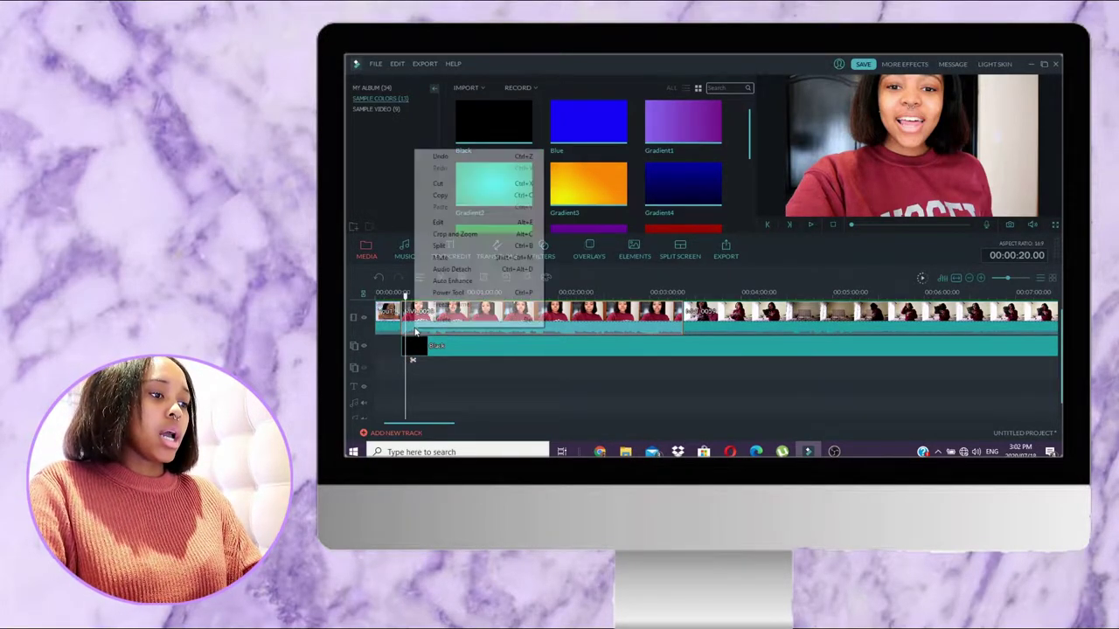
{"action": "left_click", "coordinate": [440, 246]}
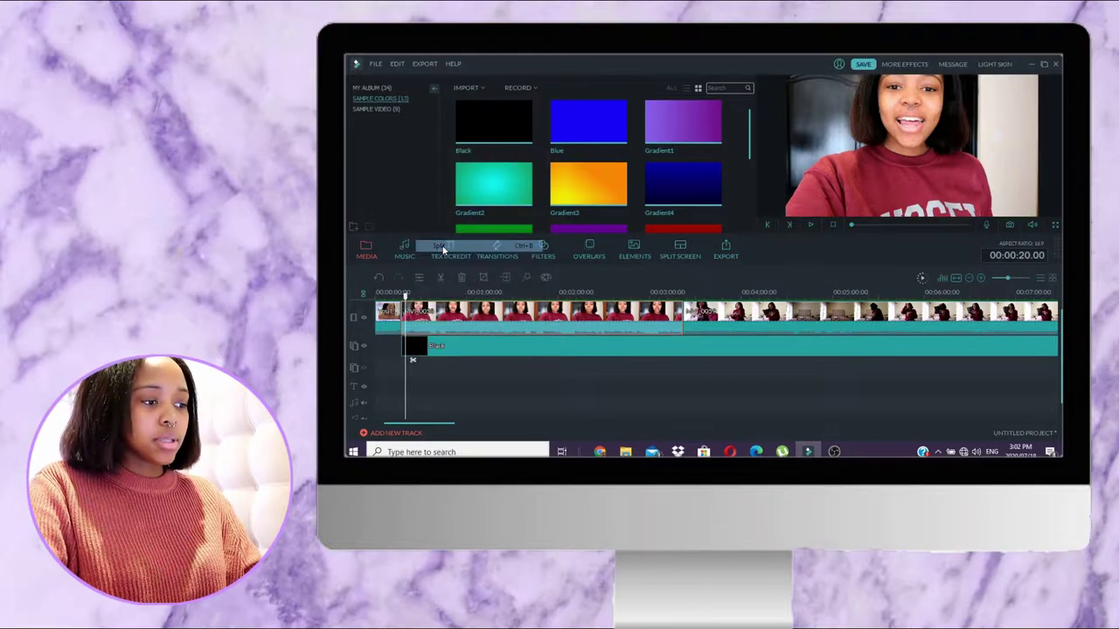
{"action": "left_click", "coordinate": [430, 351]}
{"action": "right_click", "coordinate": [430, 349]}
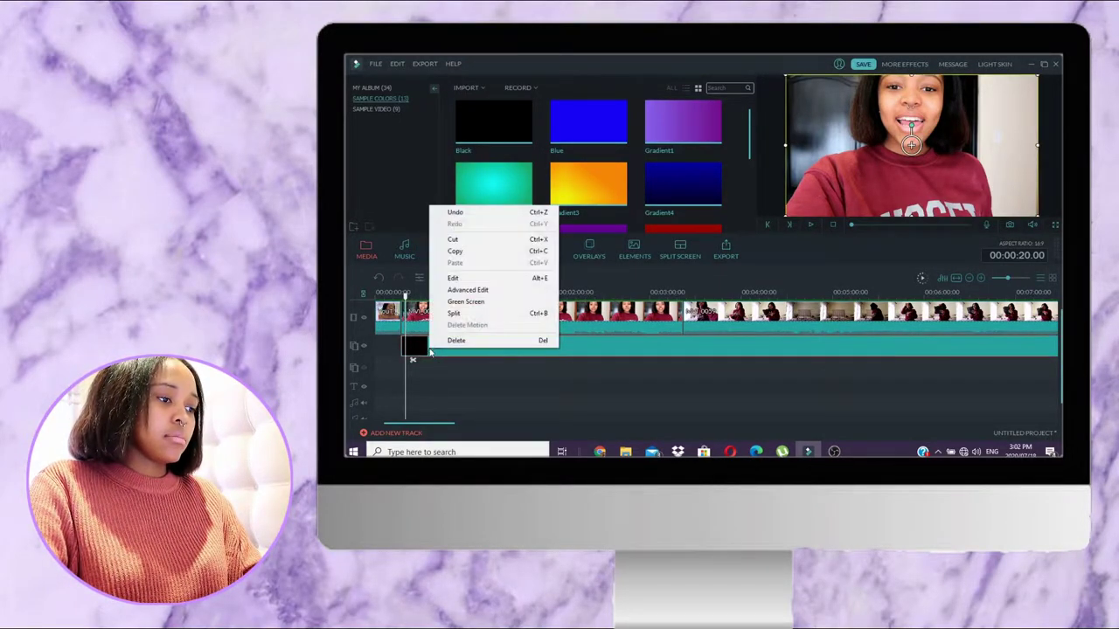
{"action": "left_click", "coordinate": [458, 314]}
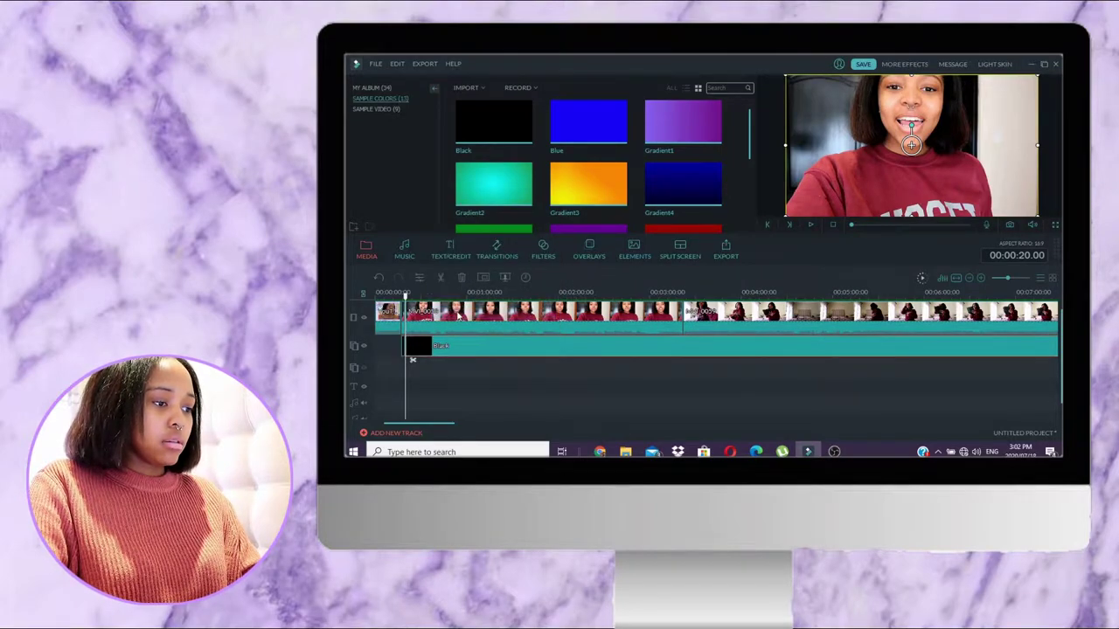
{"action": "left_click", "coordinate": [404, 330]}
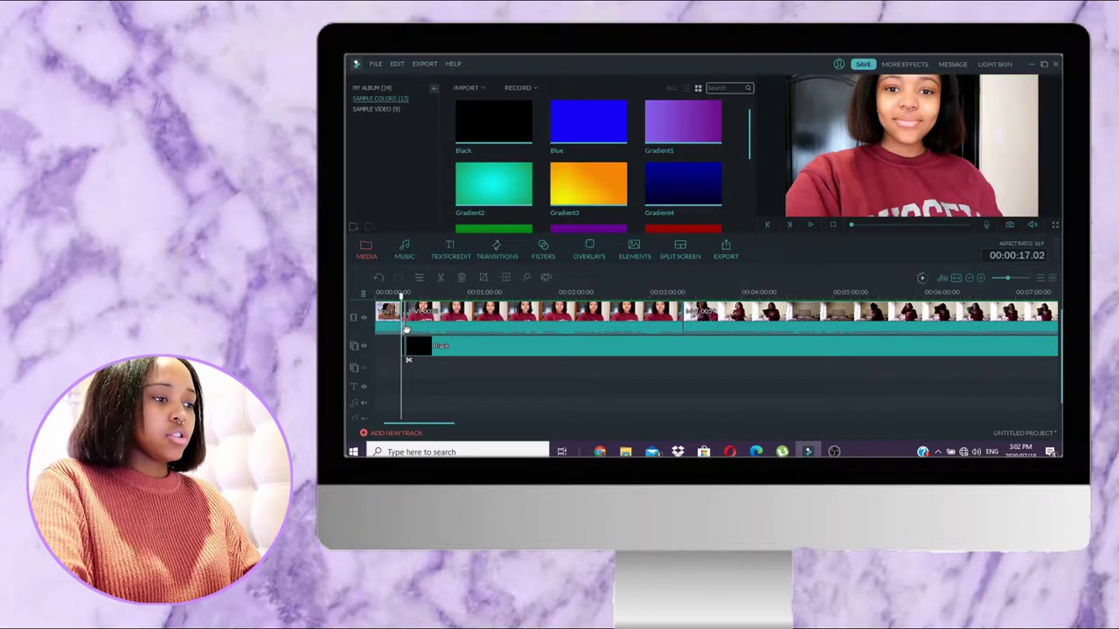
Paste a second Black clip, then undo and redo the edits while previewing playback.
{"action": "left_click", "coordinate": [811, 225]}
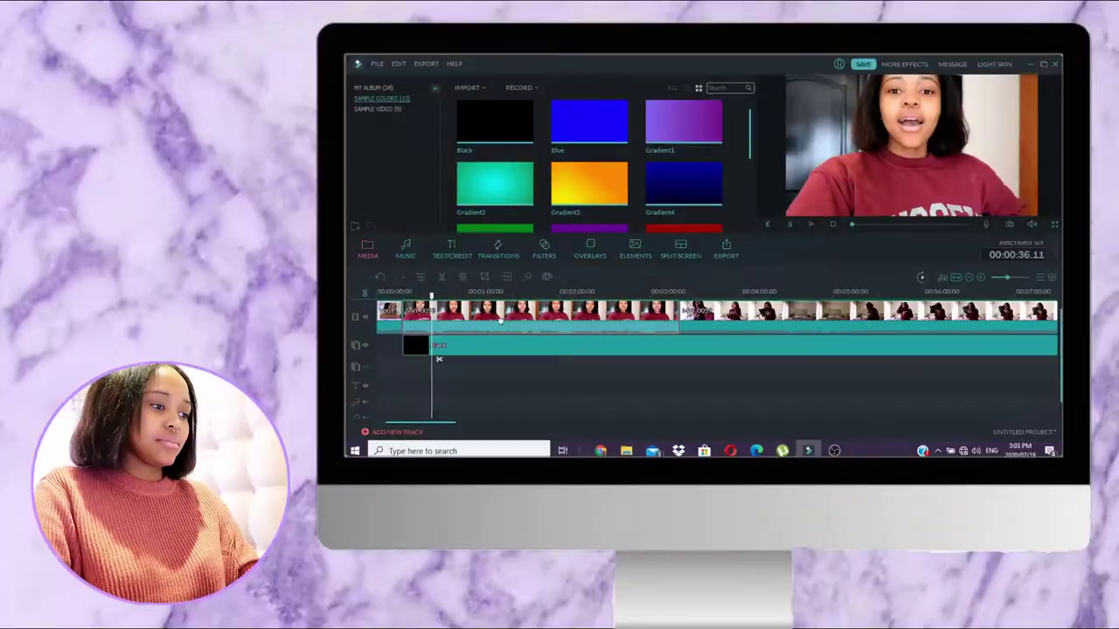
{"action": "key", "text": "ctrl+v"}
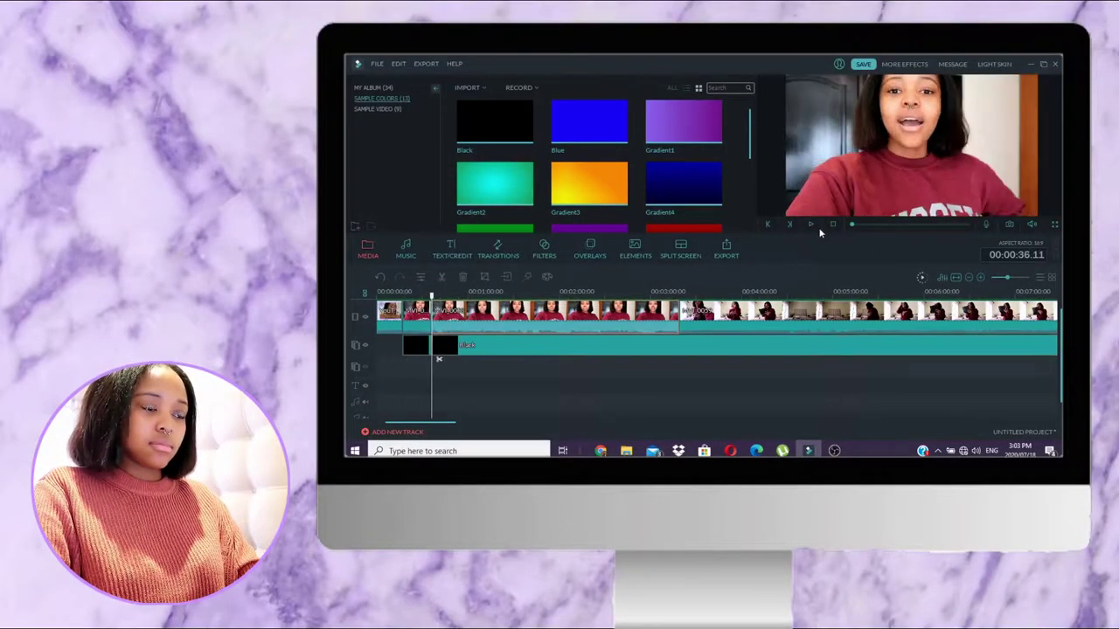
{"action": "key", "text": "ctrl+z"}
{"action": "left_click", "coordinate": [810, 224]}
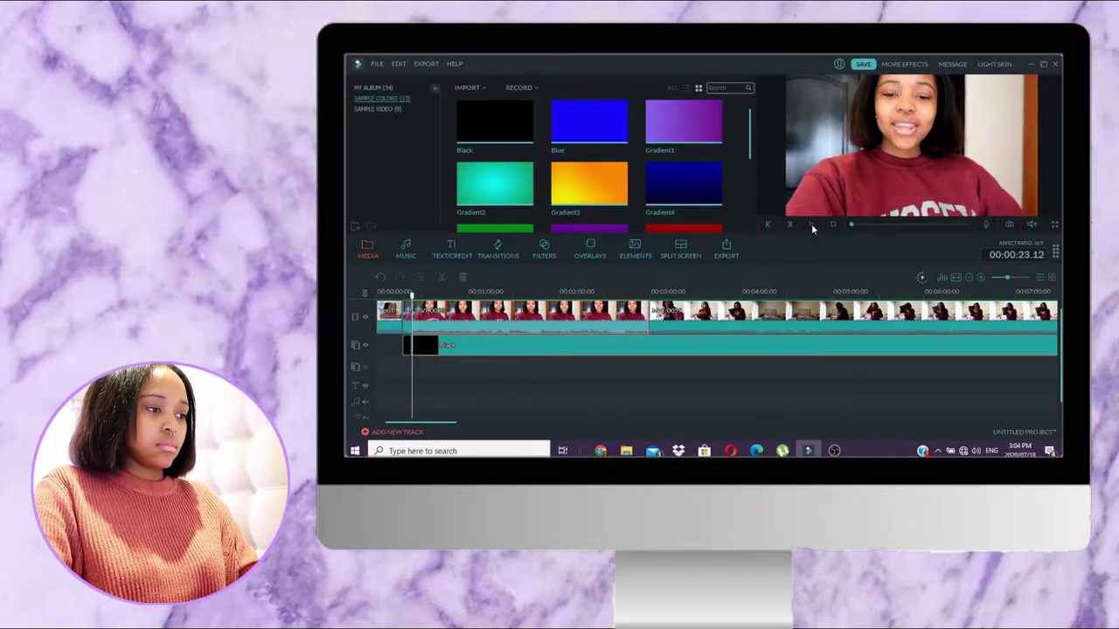
{"action": "key", "text": "ctrl+z"}
{"action": "key", "text": "ctrl+y"}
{"action": "key", "text": "ctrl+y"}
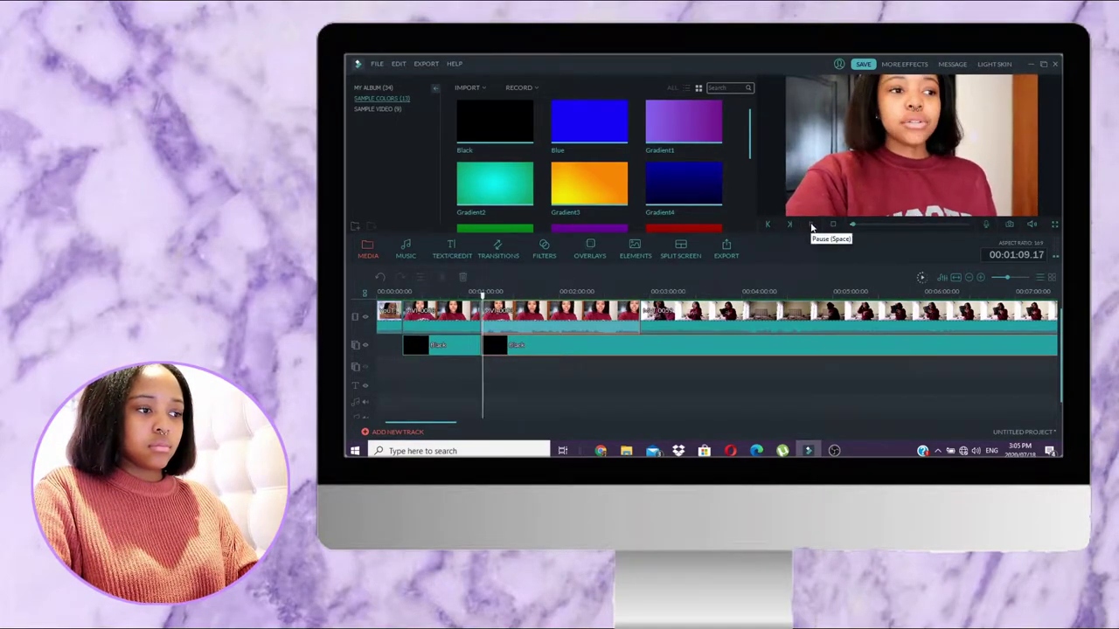
Undo three more overlay edits and play the timeline back to check the result.
{"action": "left_click", "coordinate": [811, 228]}
{"action": "key", "text": "ctrl+z"}
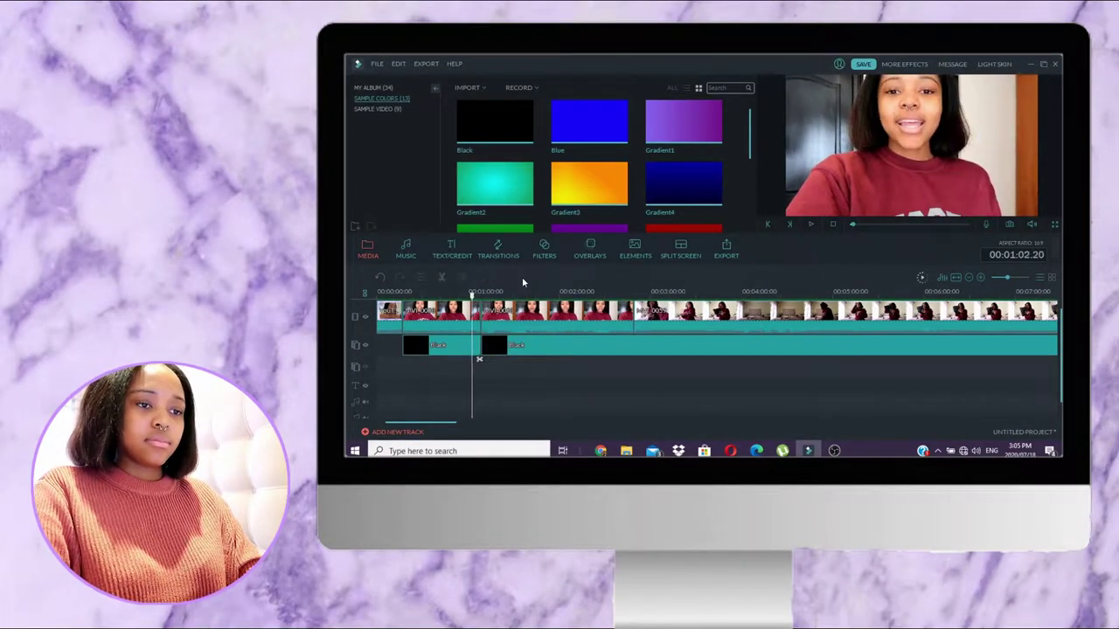
{"action": "key", "text": "ctrl+z"}
{"action": "key", "text": "ctrl+z"}
{"action": "key", "text": "ctrl+z"}
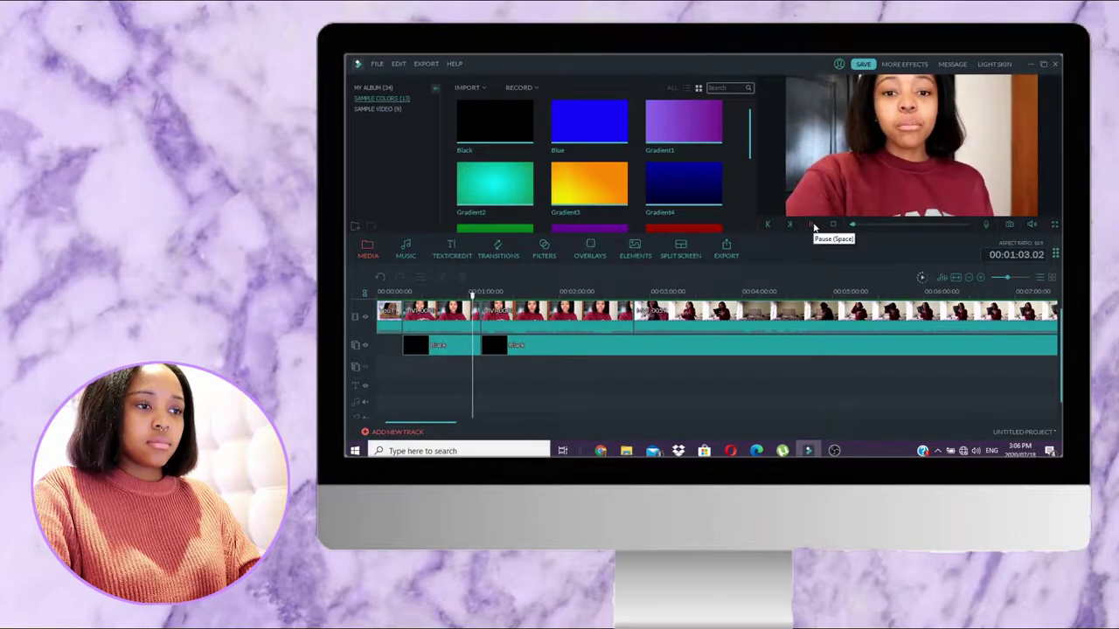
{"action": "key", "text": "ctrl+z"}
{"action": "left_click", "coordinate": [812, 225]}
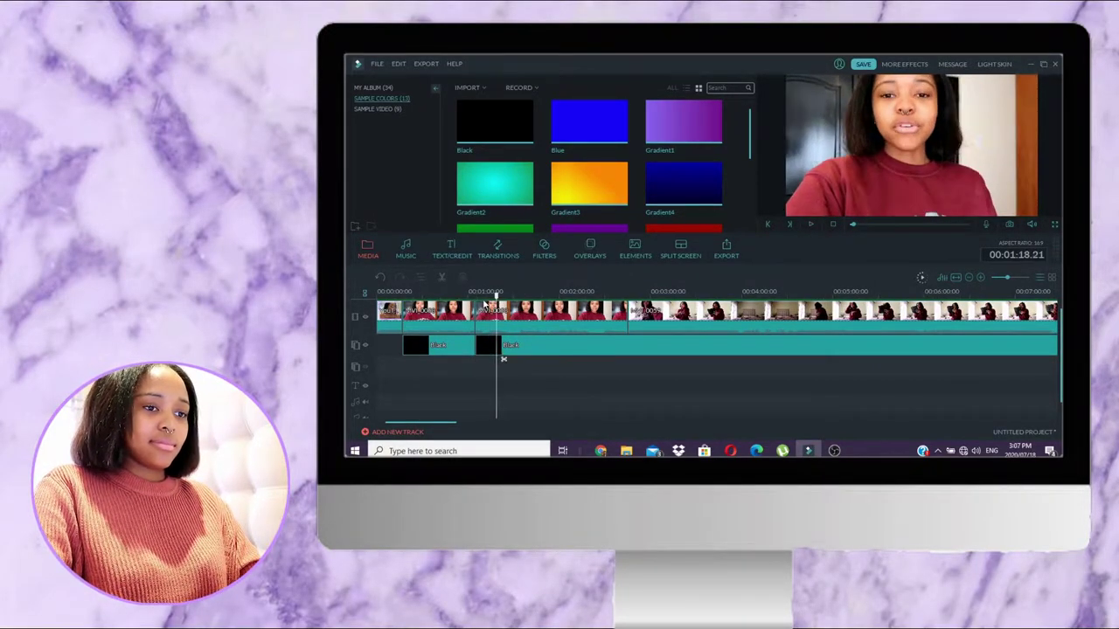
{"action": "left_click", "coordinate": [812, 226]}
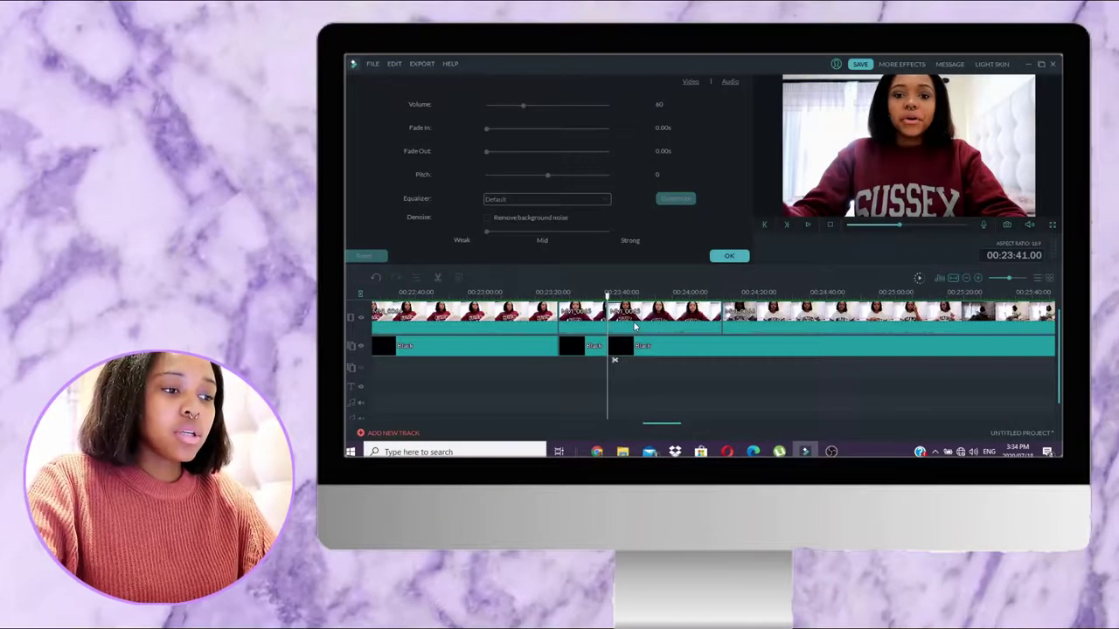
Detach the vlog clip's audio onto its own audio track.
{"action": "right_click", "coordinate": [636, 323]}
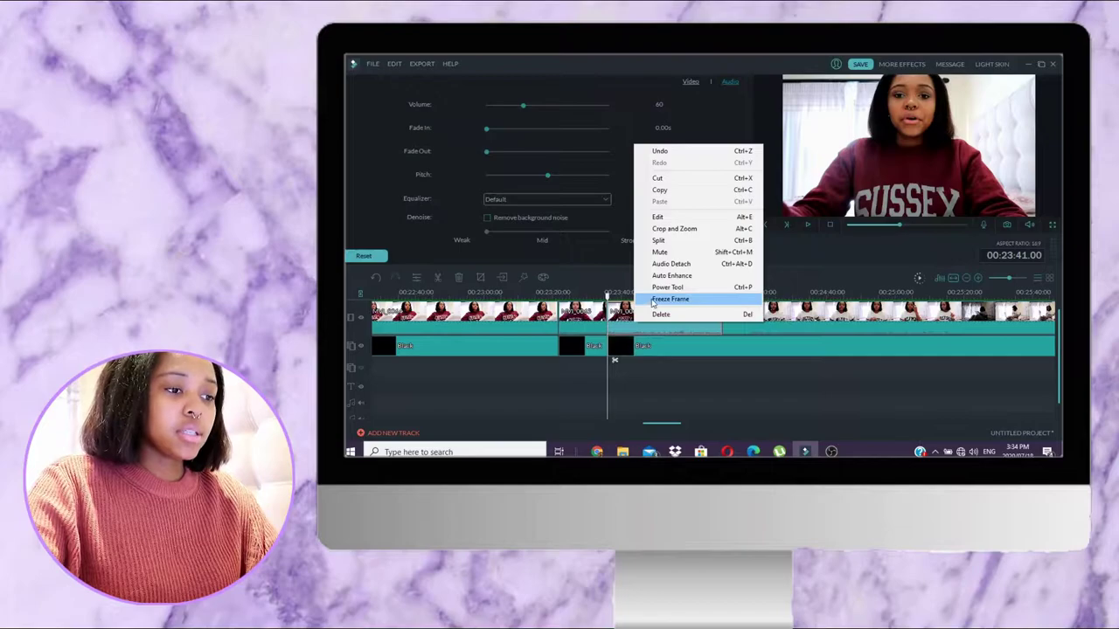
{"action": "left_click", "coordinate": [678, 265]}
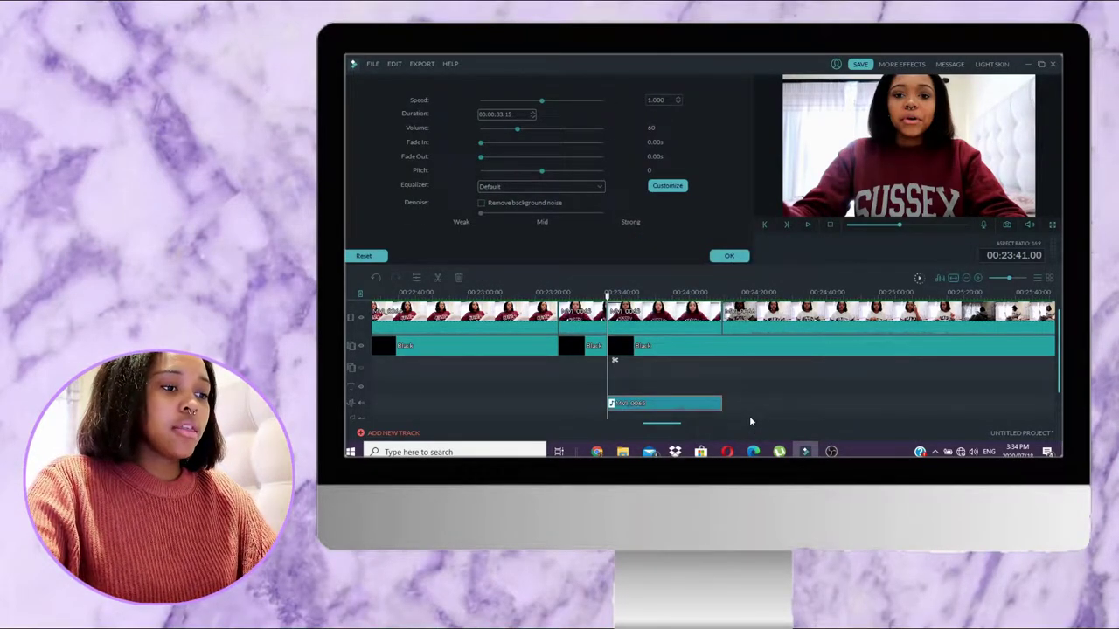
{"action": "left_click", "coordinate": [729, 257]}
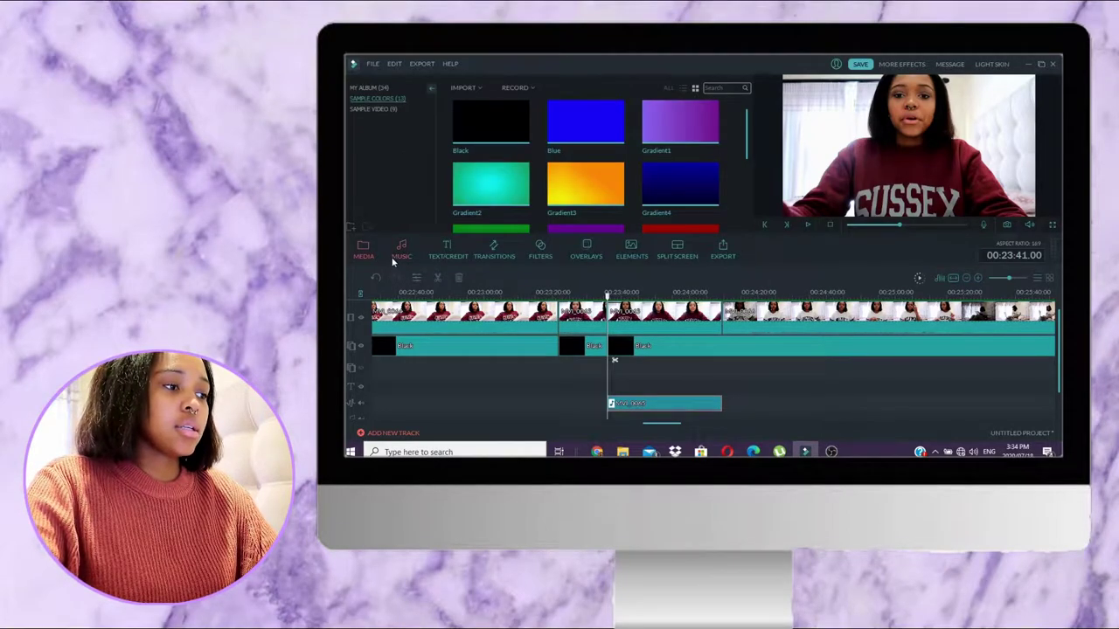
Insert the IMG_8982 camera clip from My Album at the playhead.
{"action": "left_click", "coordinate": [369, 89]}
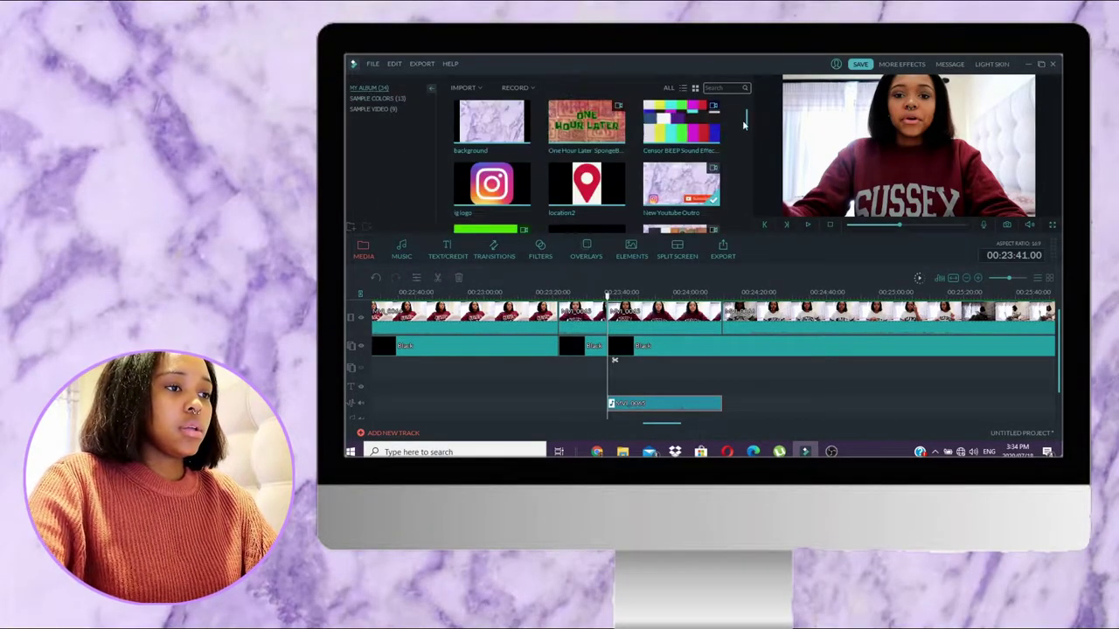
{"action": "left_click_drag", "start_coordinate": [746, 127], "coordinate": [747, 151]}
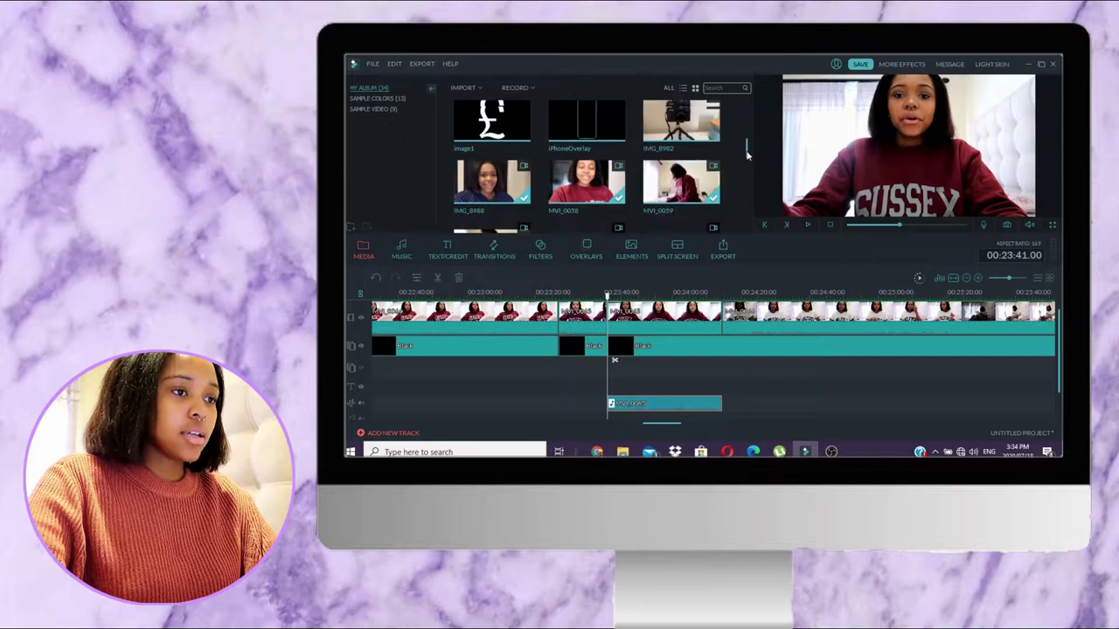
{"action": "left_click", "coordinate": [616, 334]}
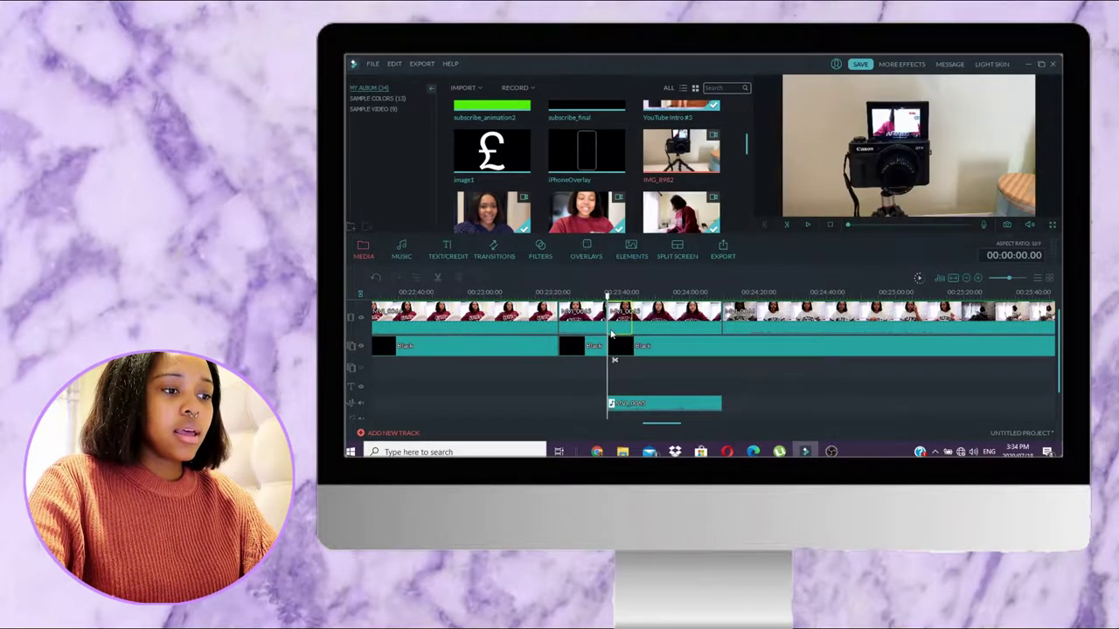
{"action": "left_click_drag", "start_coordinate": [612, 334], "coordinate": [613, 333]}
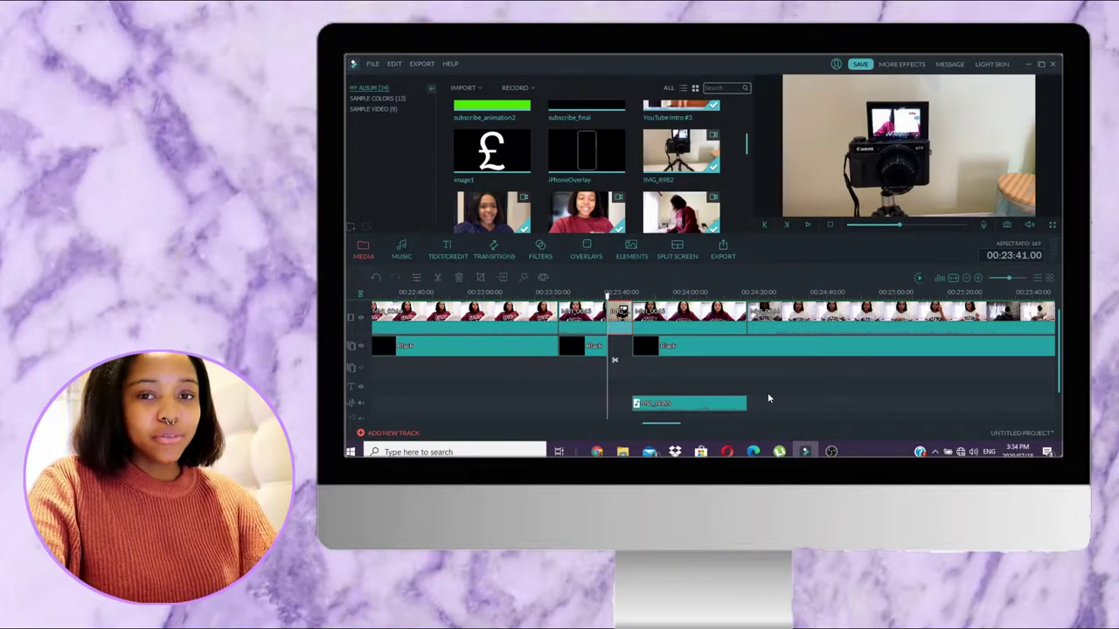
Set the inserted IMG_8982 clip's duration to 00:00:07.00.
{"action": "double_click", "coordinate": [667, 348]}
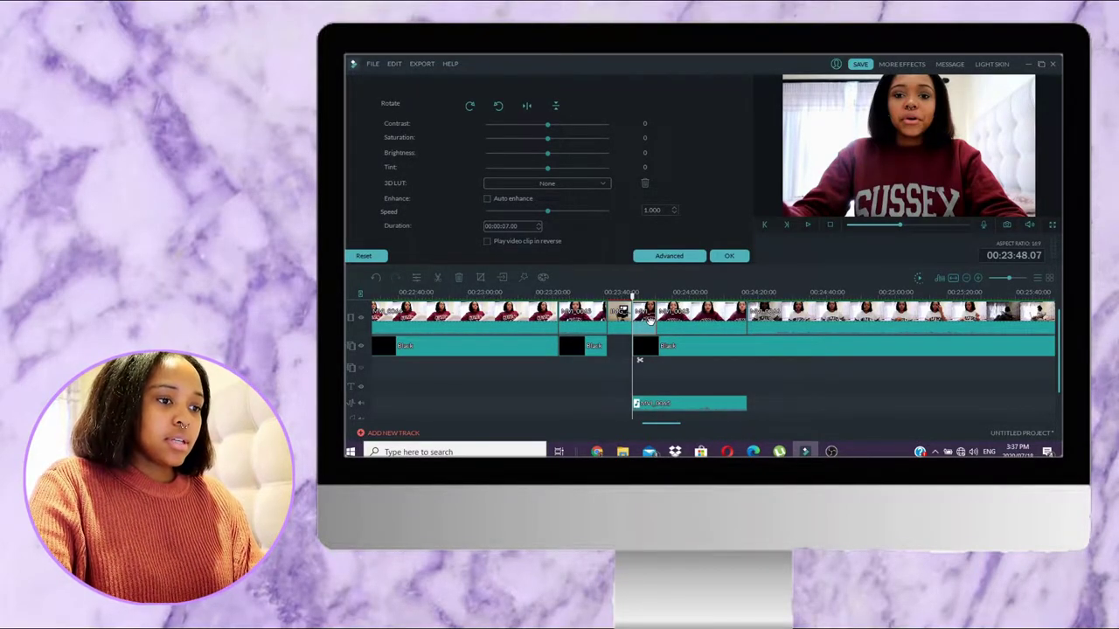
{"action": "left_click", "coordinate": [664, 342]}
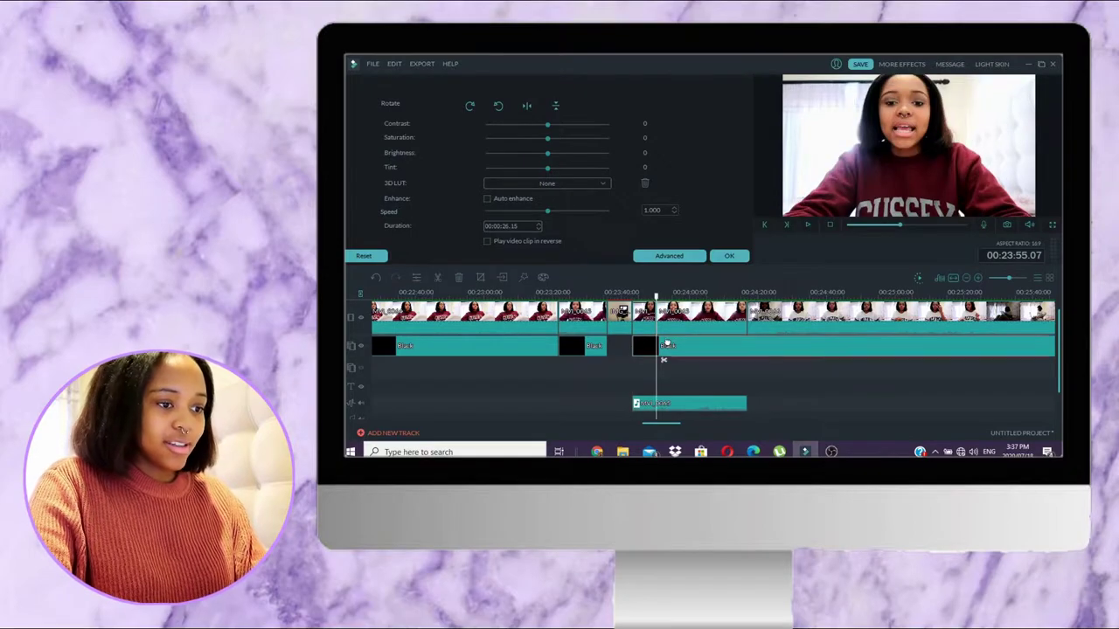
{"action": "left_click", "coordinate": [620, 323]}
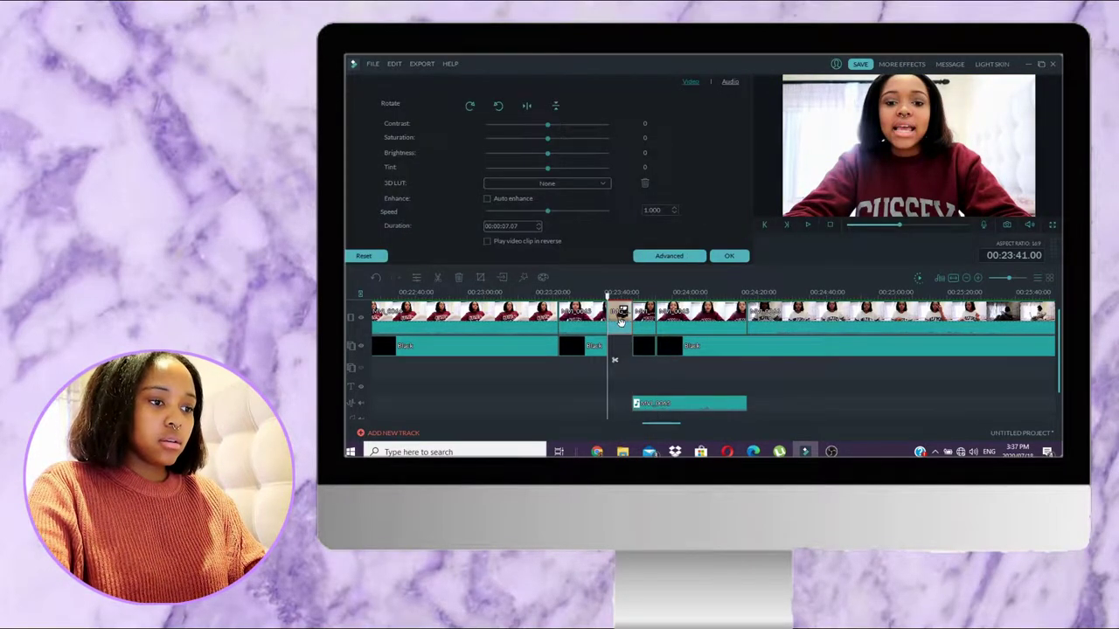
{"action": "left_click", "coordinate": [539, 229]}
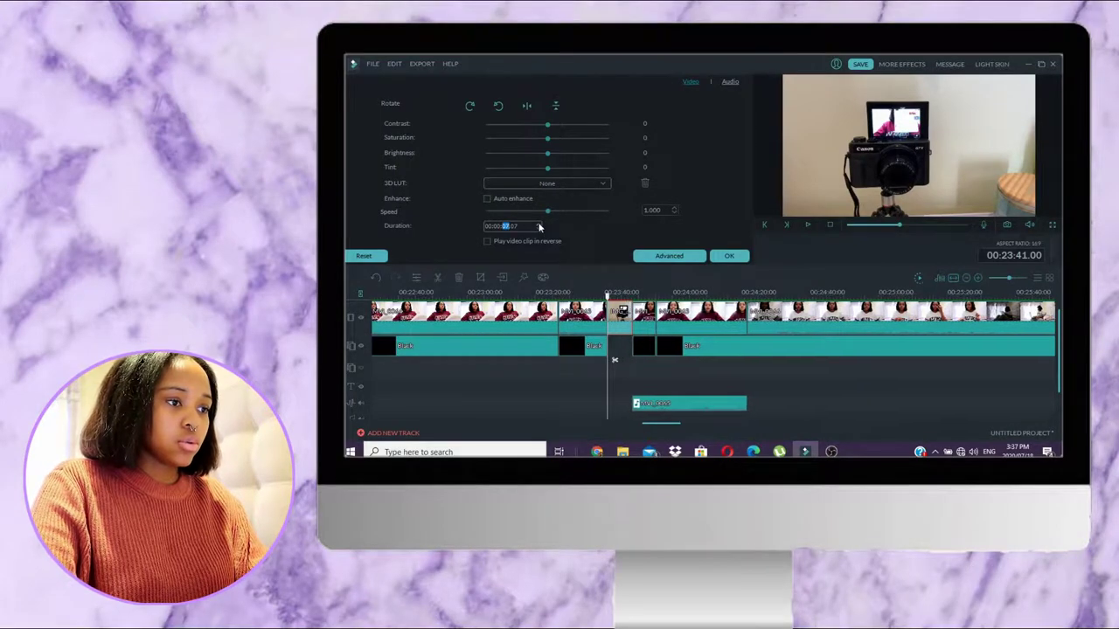
{"action": "key", "text": "Right"}
{"action": "type", "text": "0"}
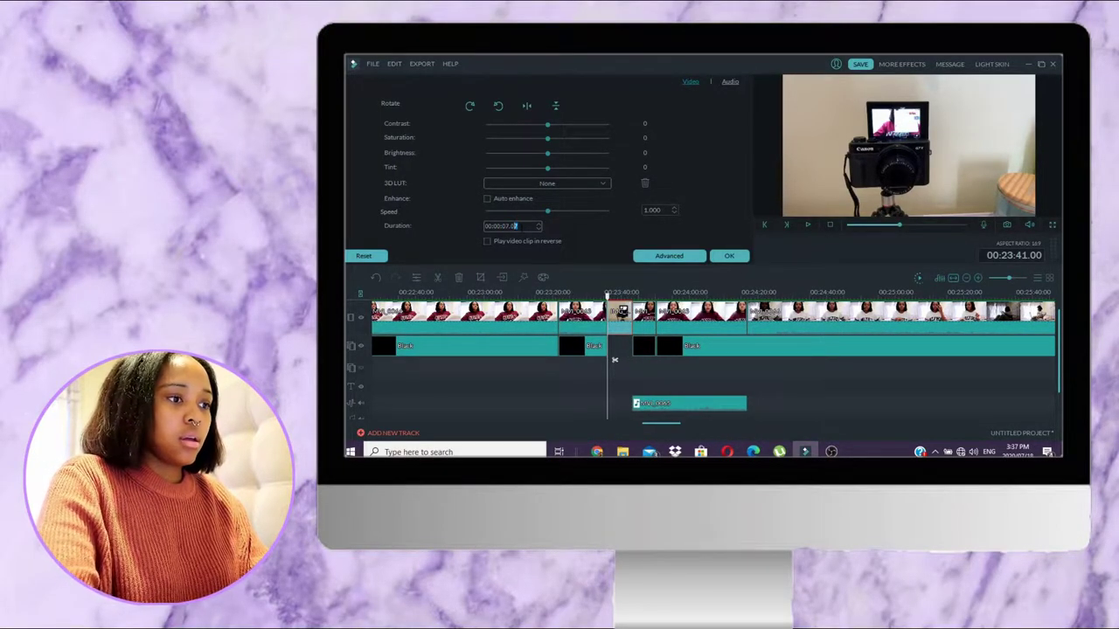
{"action": "type", "text": "0"}
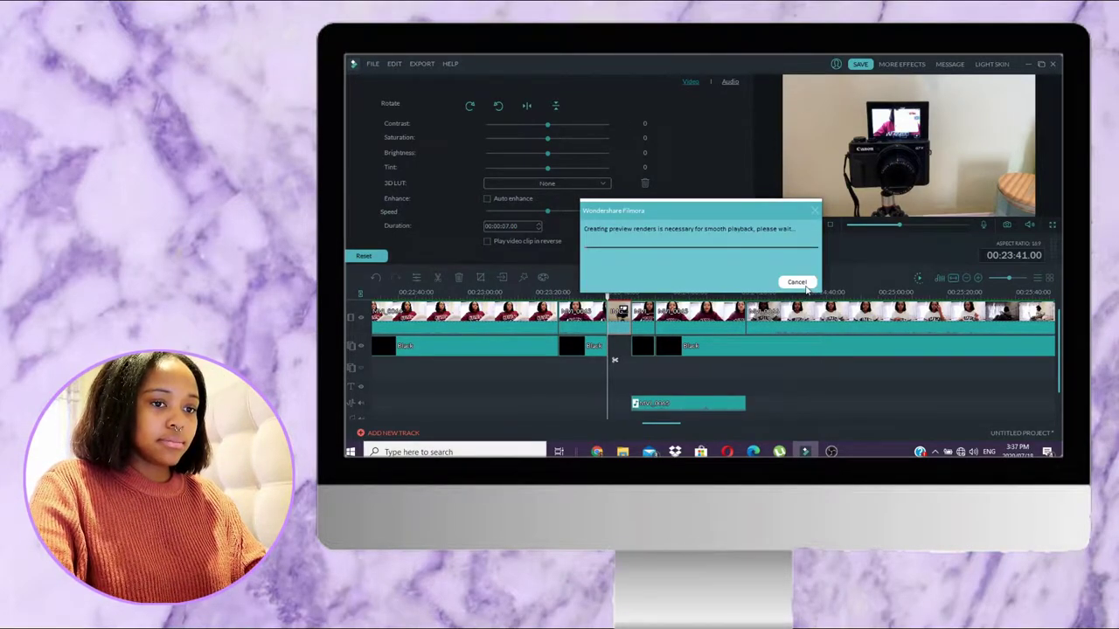
Shift the detached audio left so it starts with the b-roll clip.
{"action": "left_click", "coordinate": [804, 285]}
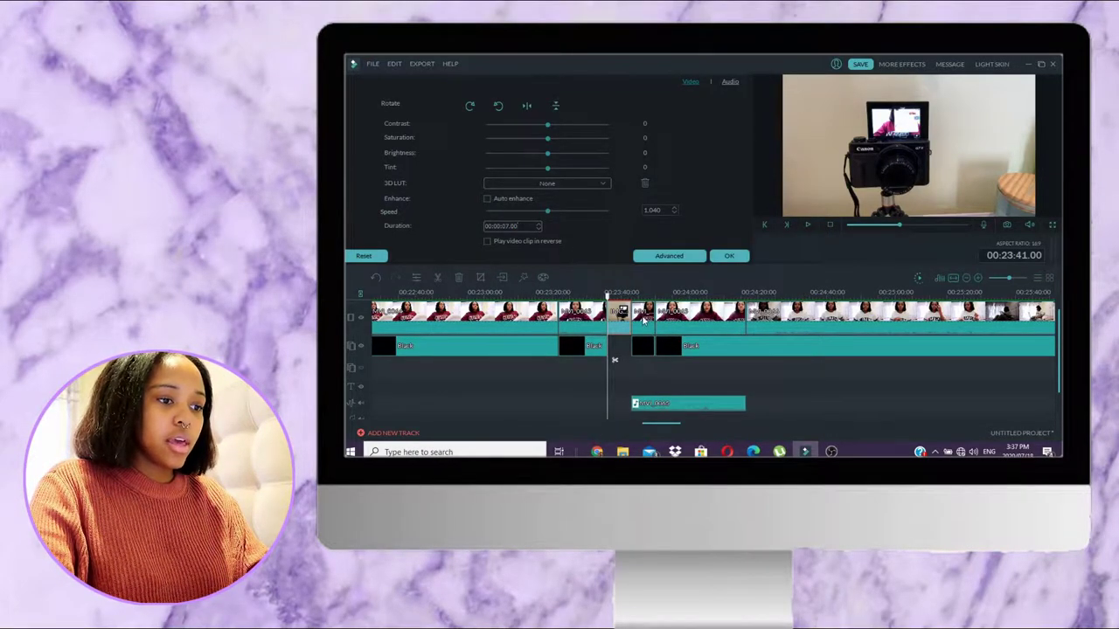
{"action": "left_click", "coordinate": [643, 318]}
{"action": "left_click_drag", "start_coordinate": [639, 412], "coordinate": [620, 401]}
Delete the short leftover clip and render a preview of the timeline.
{"action": "left_click", "coordinate": [638, 356]}
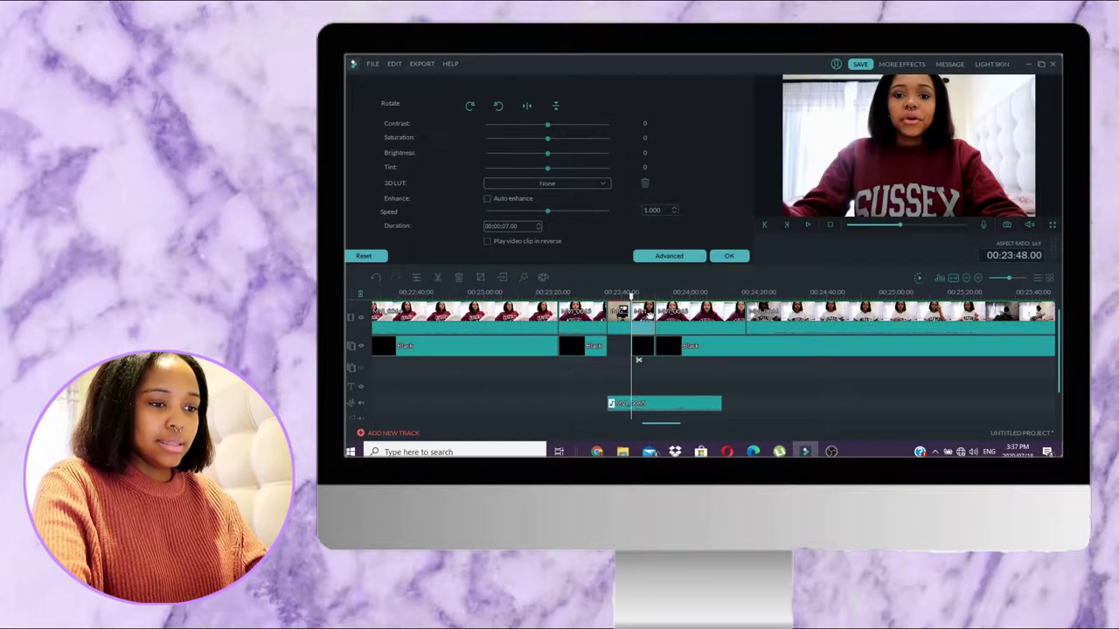
{"action": "key", "text": "Delete"}
{"action": "left_click", "coordinate": [767, 324]}
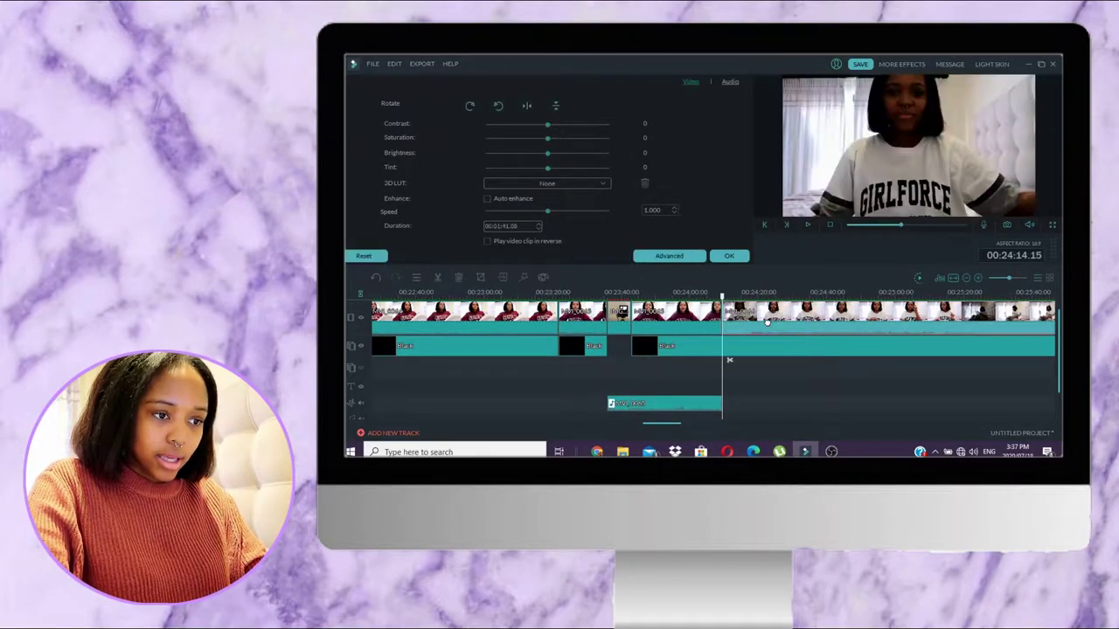
{"action": "left_click", "coordinate": [919, 280]}
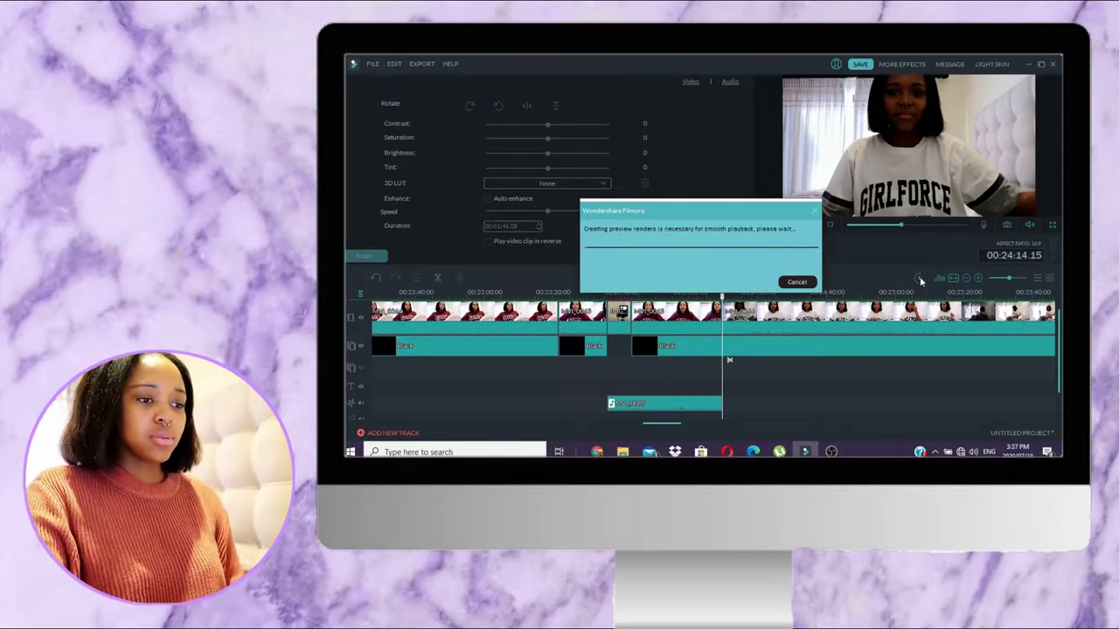
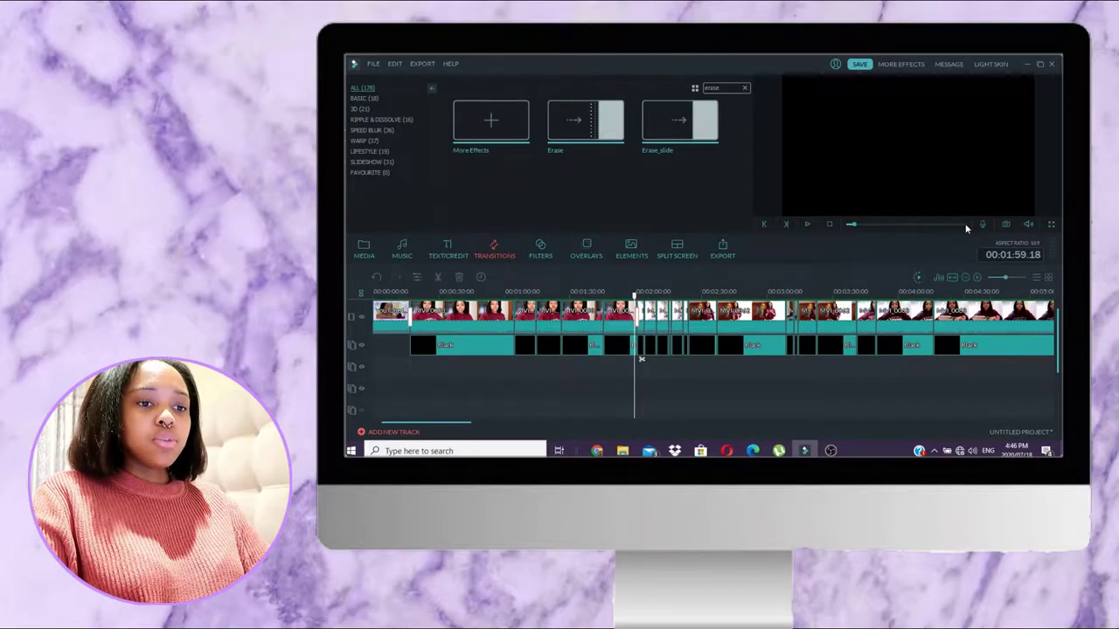
{"action": "left_click", "coordinate": [966, 225]}
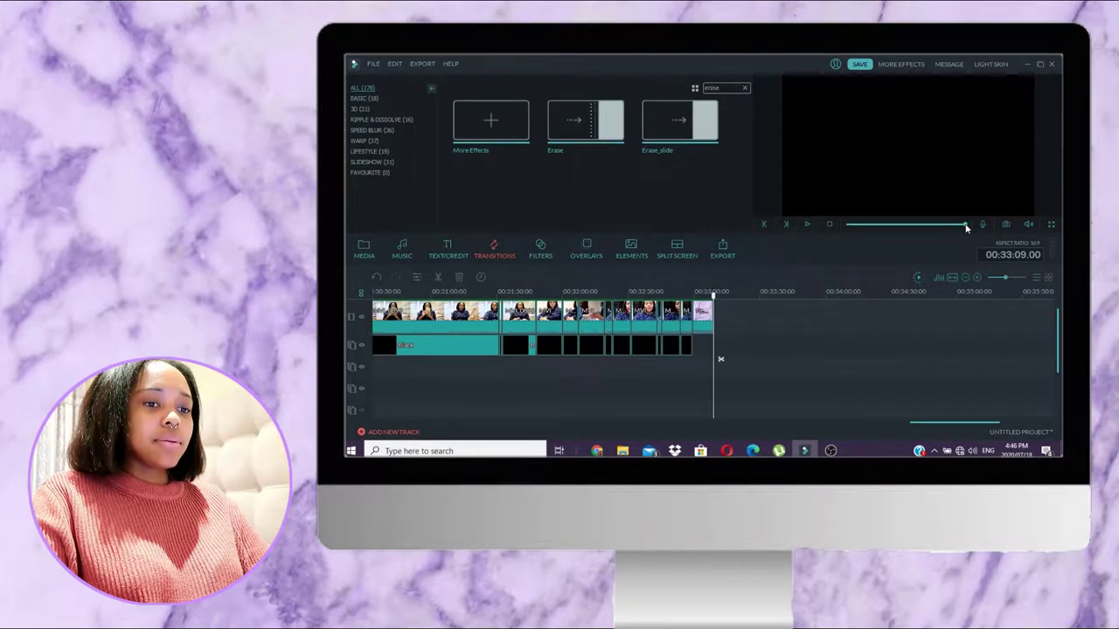
{"action": "left_click", "coordinate": [687, 291]}
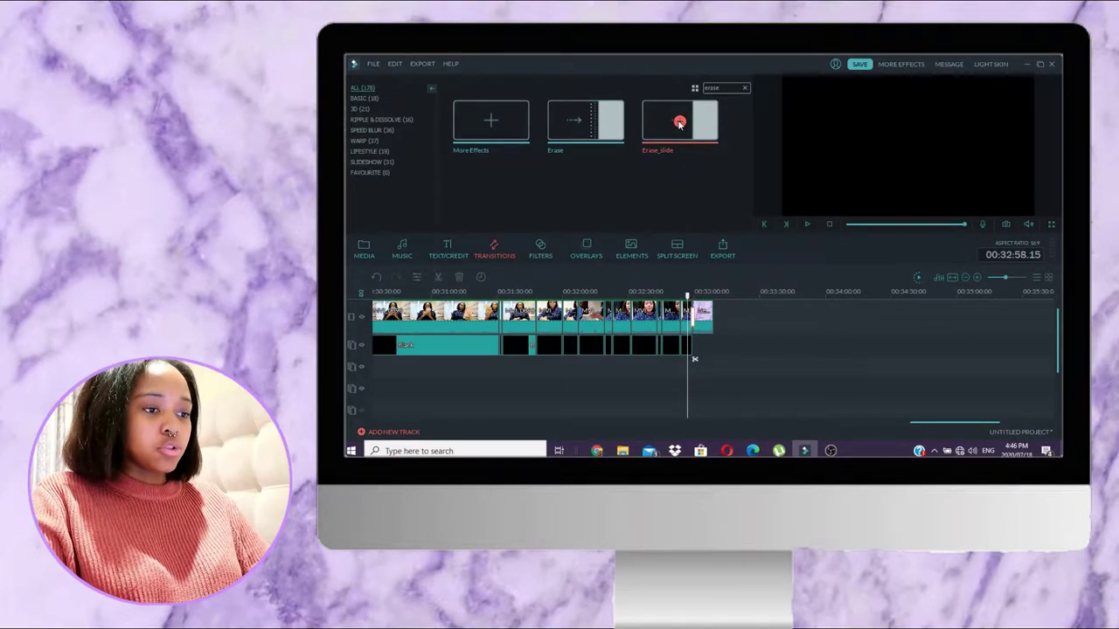
{"action": "left_click", "coordinate": [844, 223]}
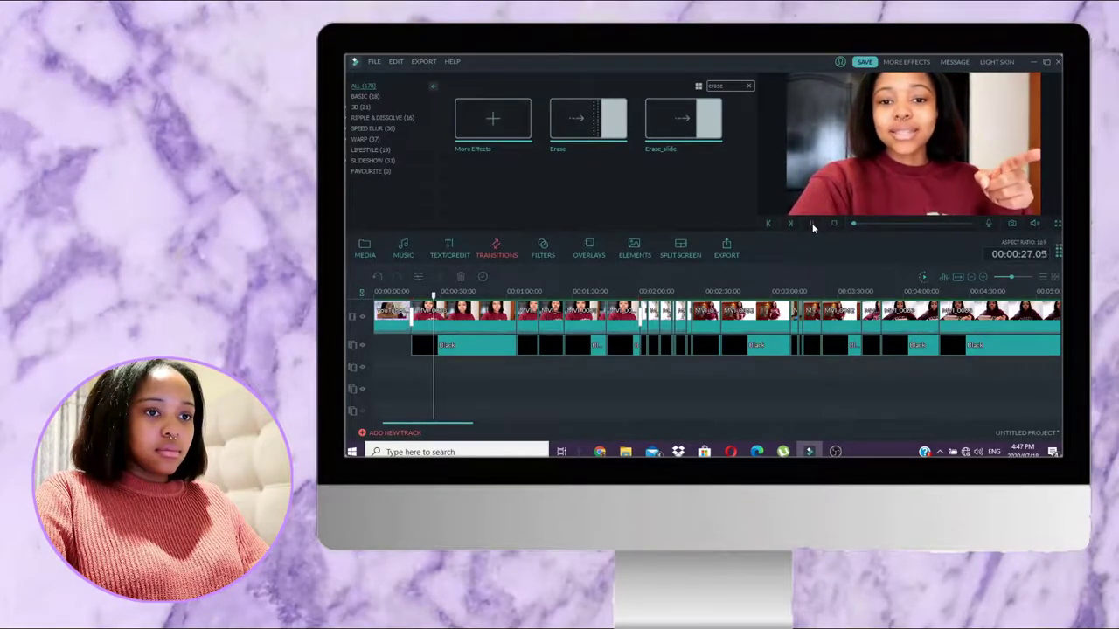
Pause near 00:00:27 and drop subscribe_animation2 from the Media library onto track 3.
{"action": "left_click", "coordinate": [812, 224]}
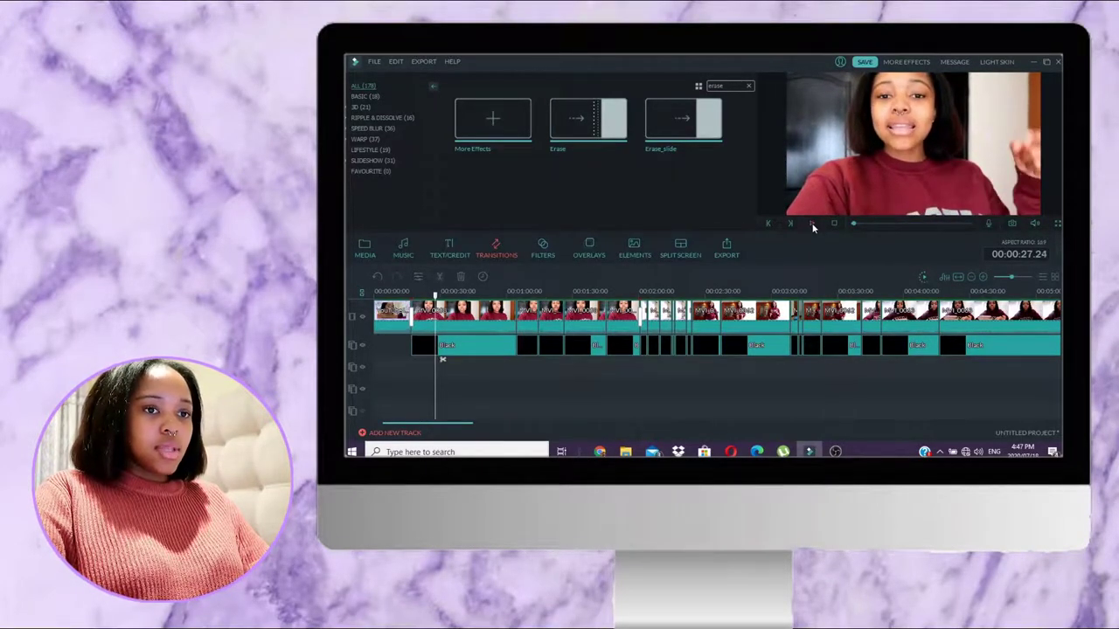
{"action": "left_click", "coordinate": [365, 248]}
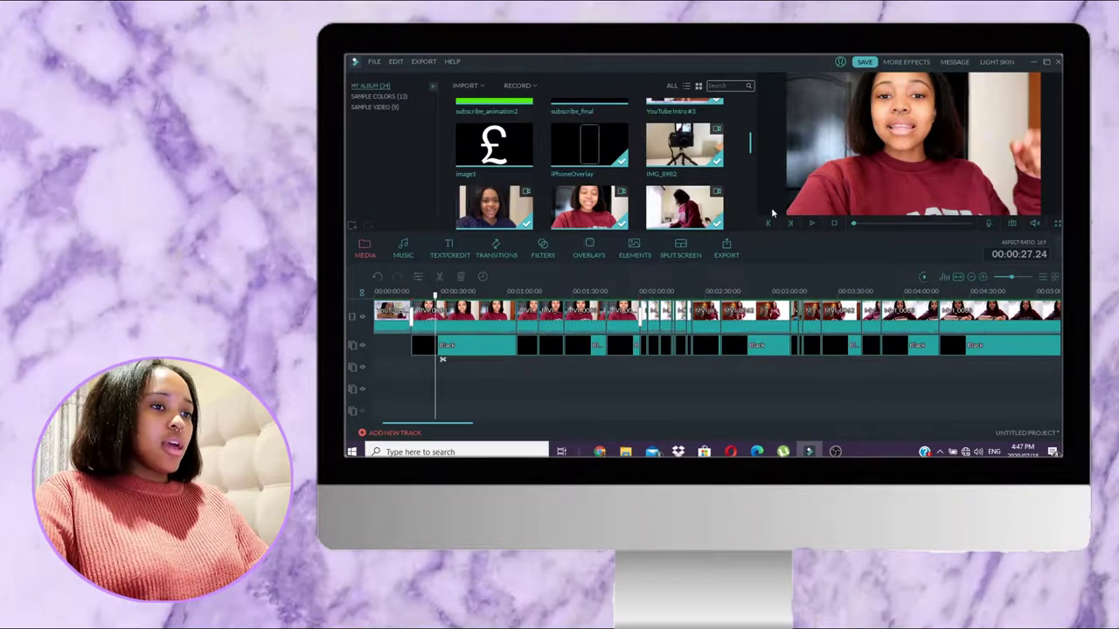
{"action": "scroll", "coordinate": [750, 151], "scroll_direction": "up", "scroll_amount": 2}
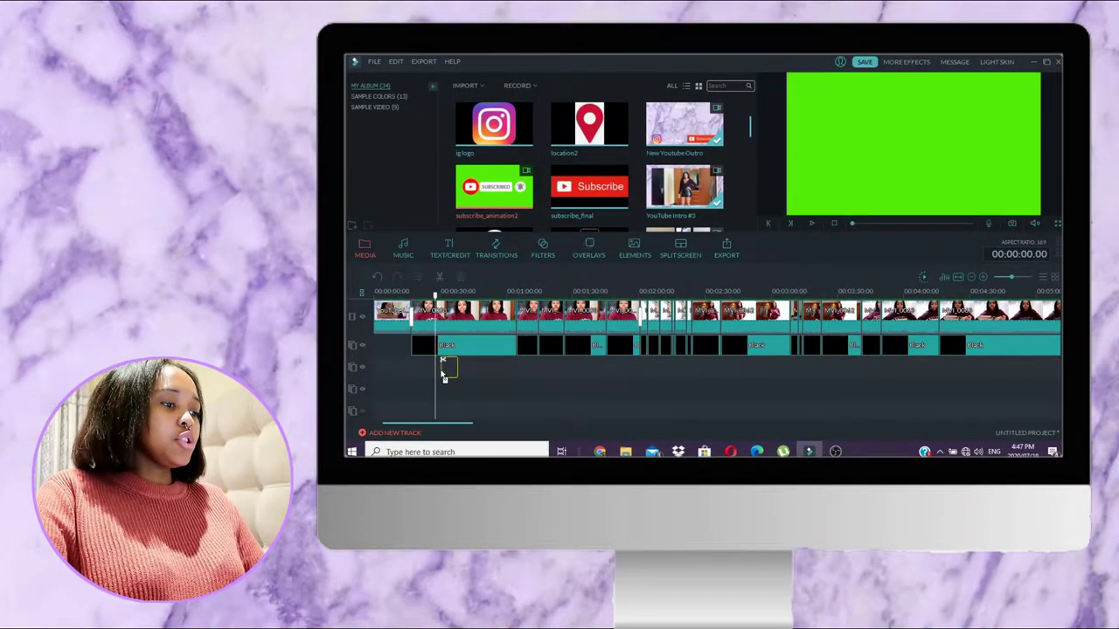
{"action": "left_click_drag", "start_coordinate": [442, 372], "coordinate": [443, 369]}
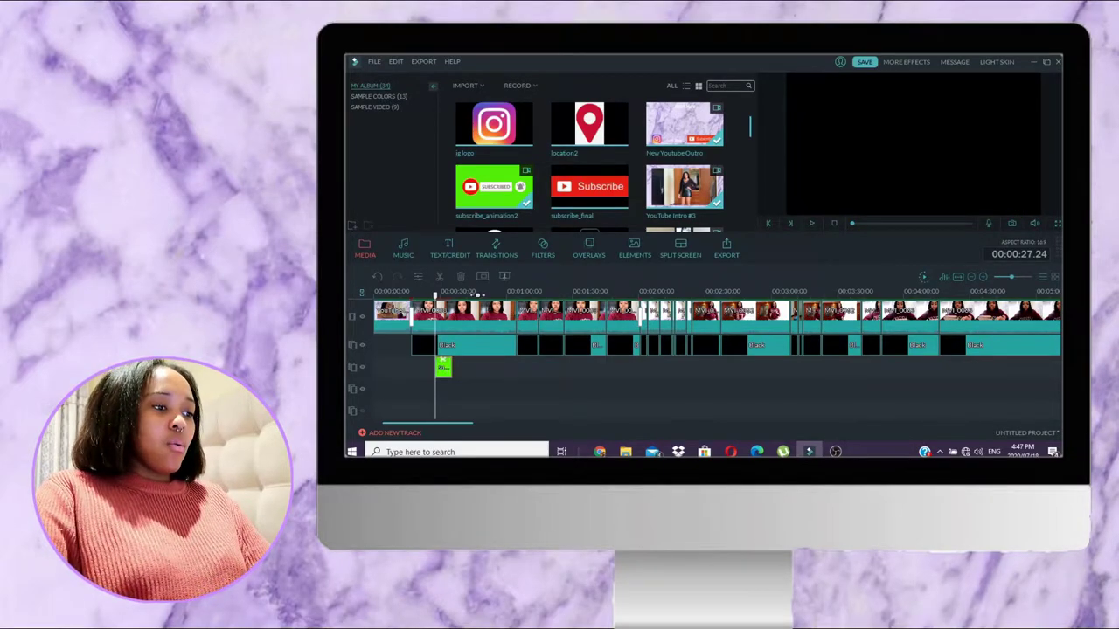
{"action": "scroll", "coordinate": [443, 367], "scroll_direction": "up", "scroll_amount": 3}
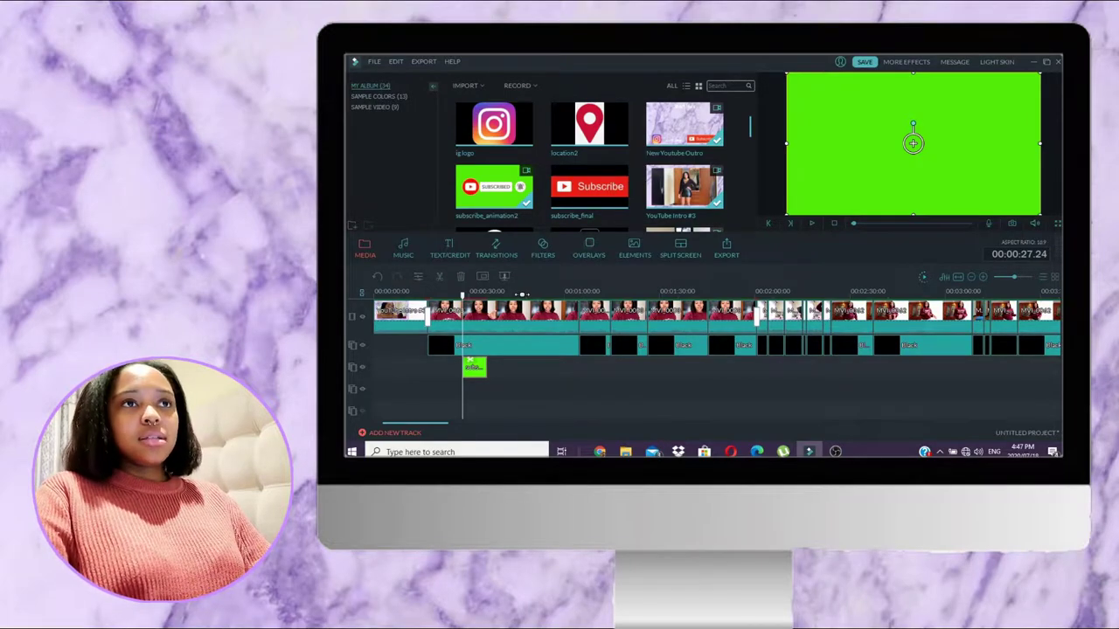
Key out the green with Green Screen, then shrink the subscribe button into the lower-right corner.
{"action": "right_click", "coordinate": [479, 368]}
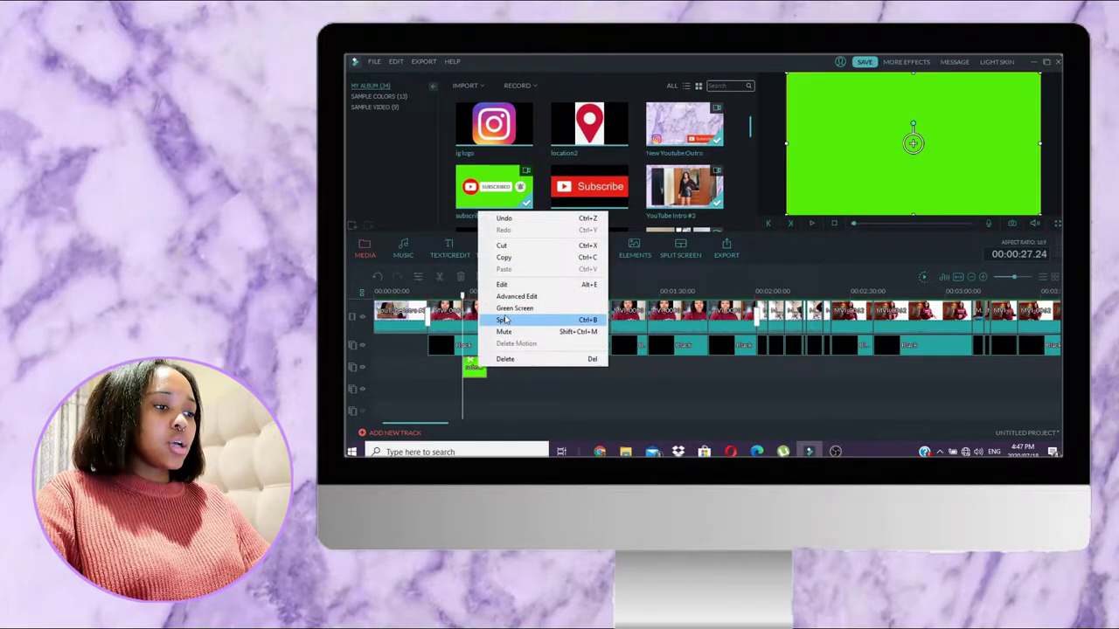
{"action": "left_click", "coordinate": [514, 308]}
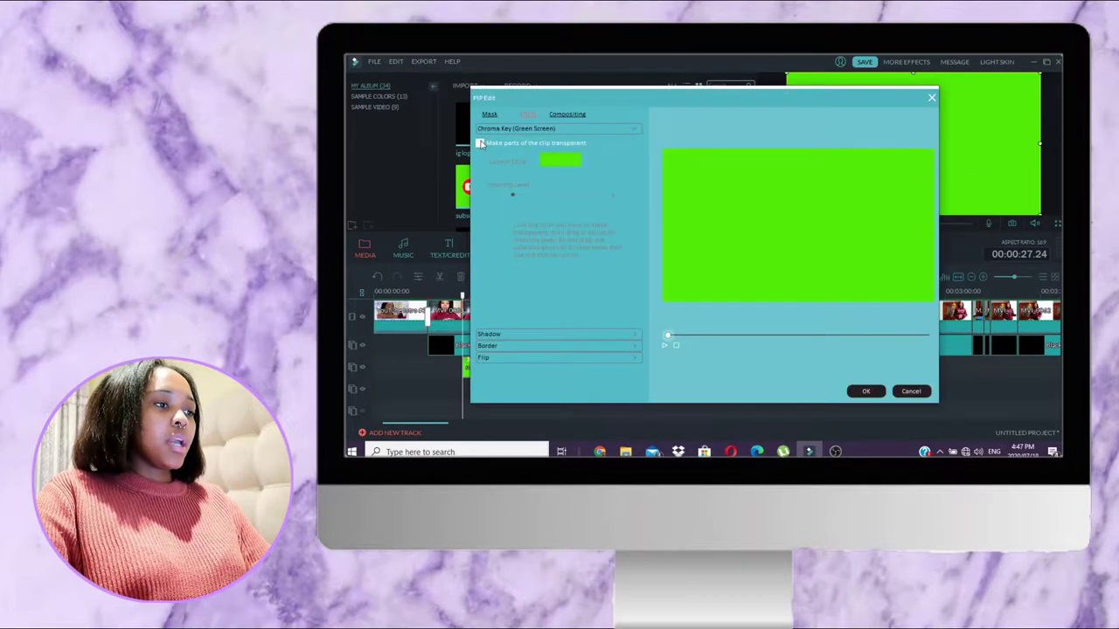
{"action": "left_click", "coordinate": [480, 144]}
{"action": "left_click", "coordinate": [868, 393]}
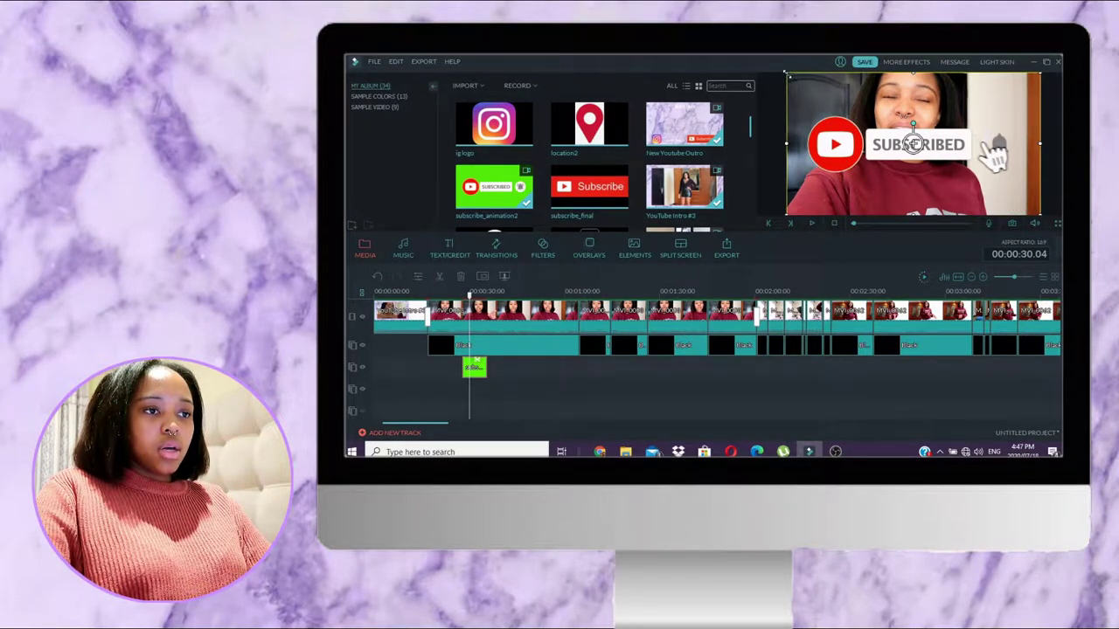
{"action": "left_click_drag", "start_coordinate": [787, 74], "coordinate": [913, 144]}
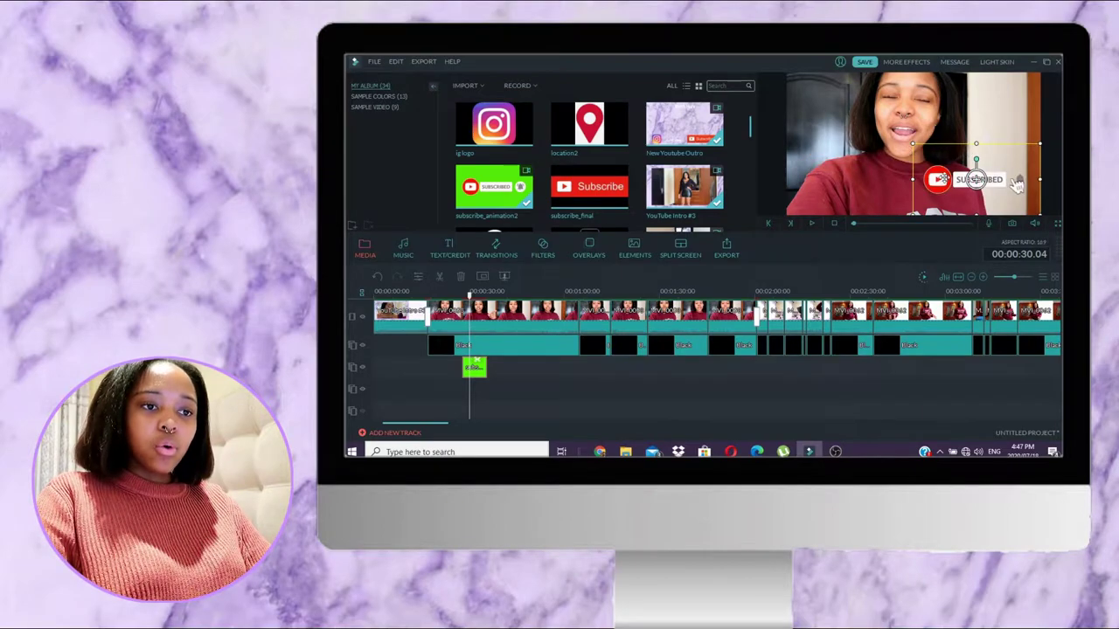
{"action": "left_click_drag", "start_coordinate": [1016, 182], "coordinate": [1025, 197]}
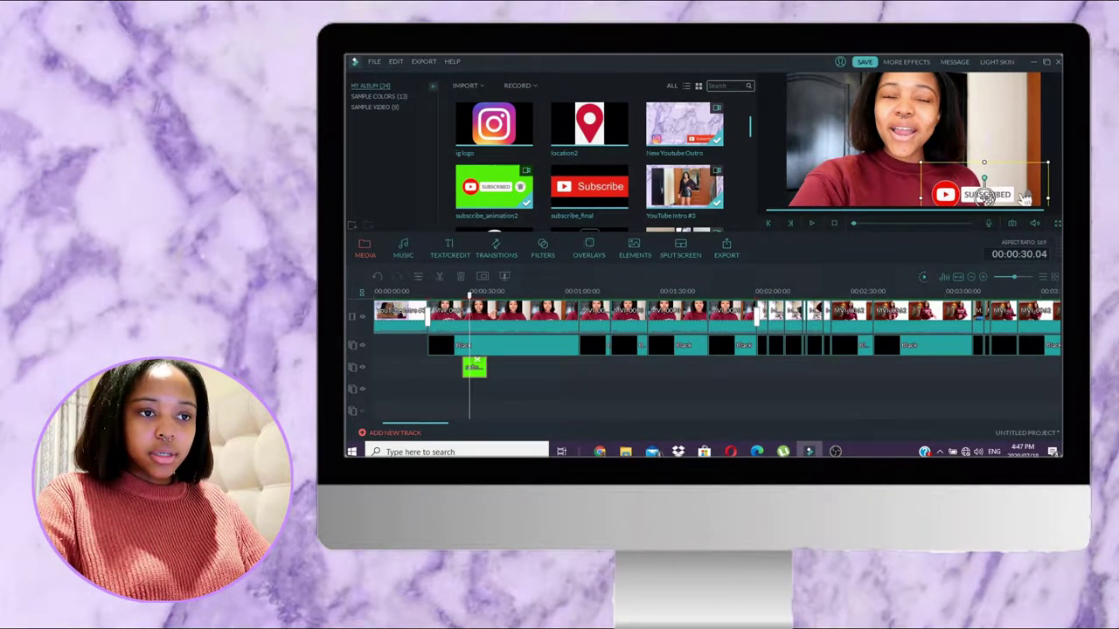
Mute the subscribe animation clip and render a timeline preview.
{"action": "left_click", "coordinate": [566, 400]}
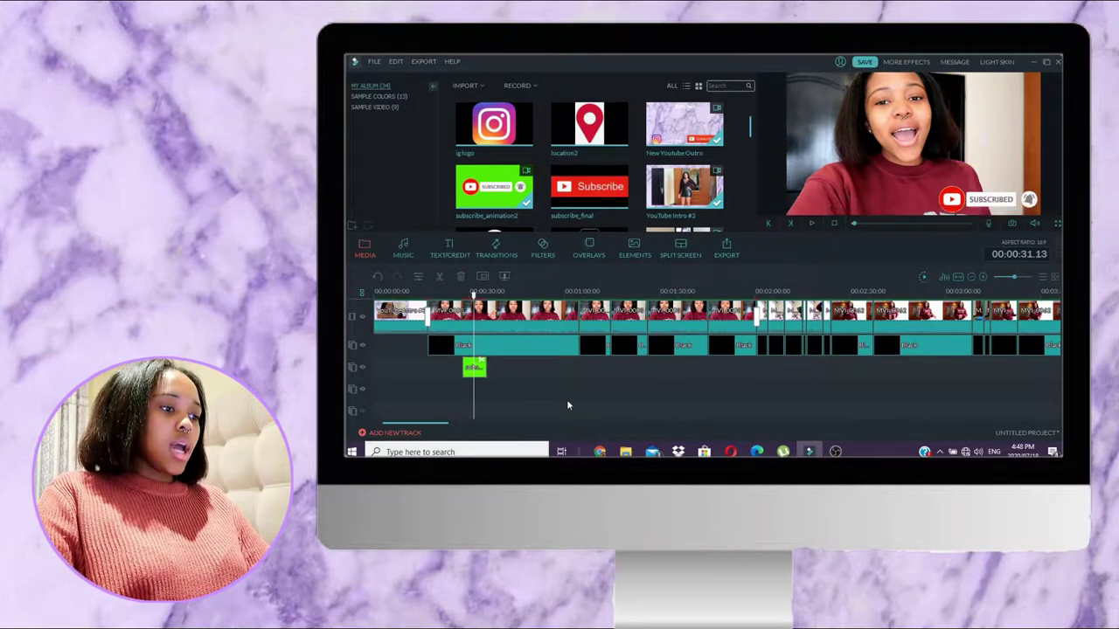
{"action": "right_click", "coordinate": [476, 371]}
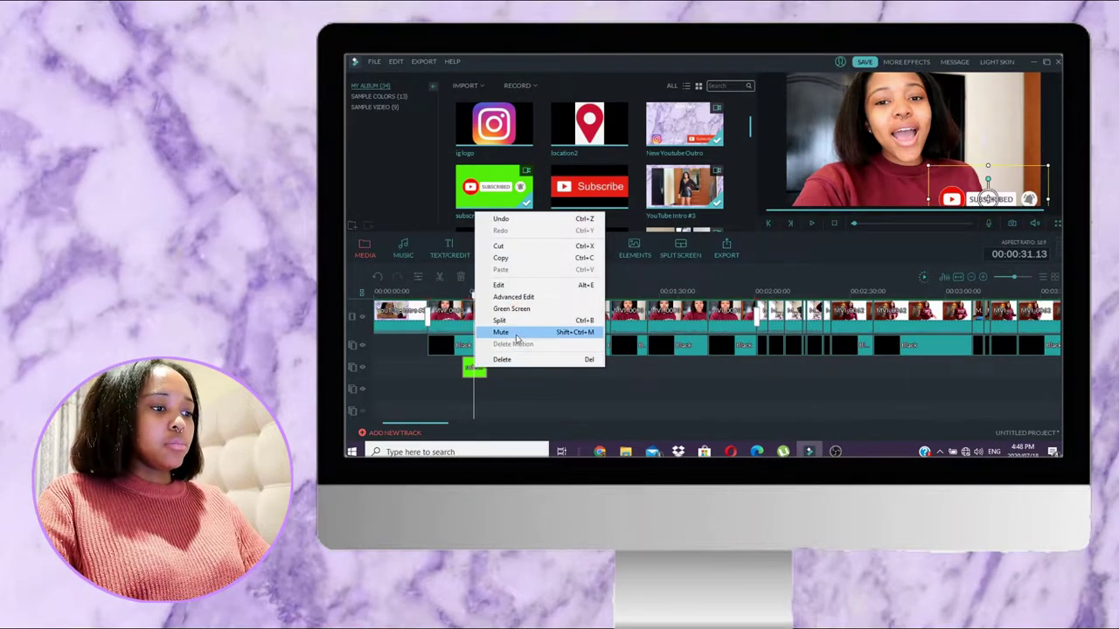
{"action": "left_click", "coordinate": [517, 336]}
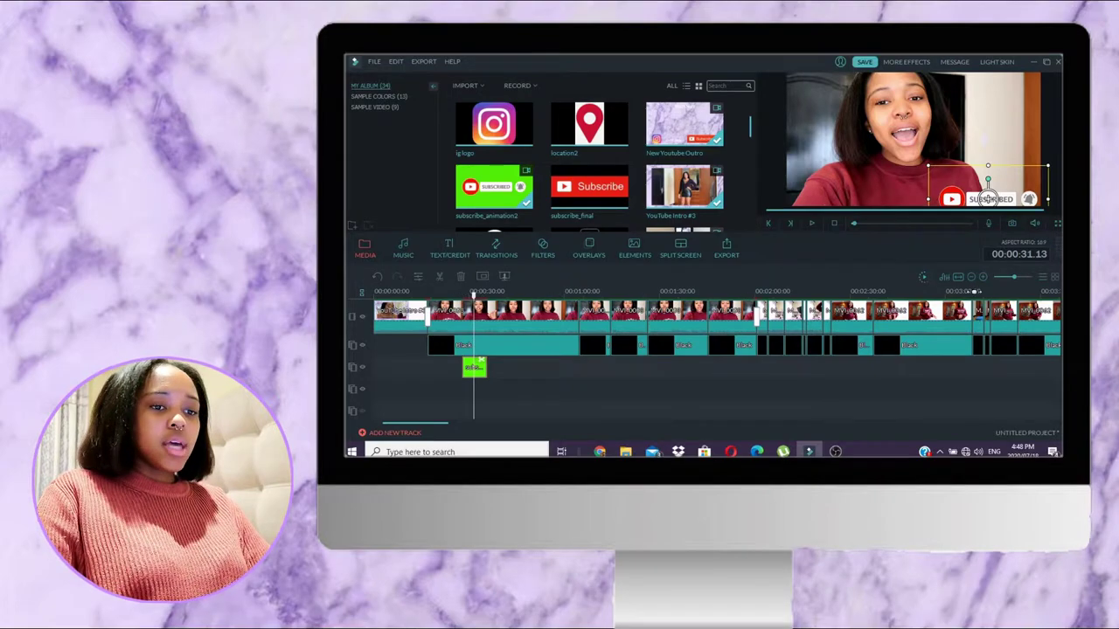
{"action": "left_click", "coordinate": [923, 278]}
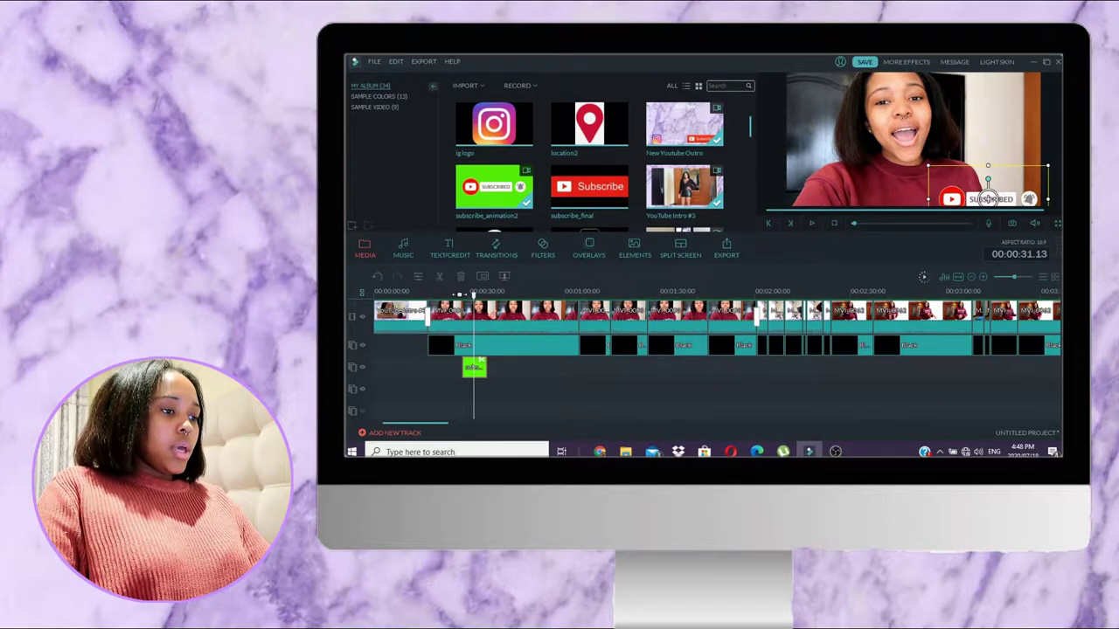
Play back the overlay section from just before the subscribe animation.
{"action": "left_click", "coordinate": [459, 294]}
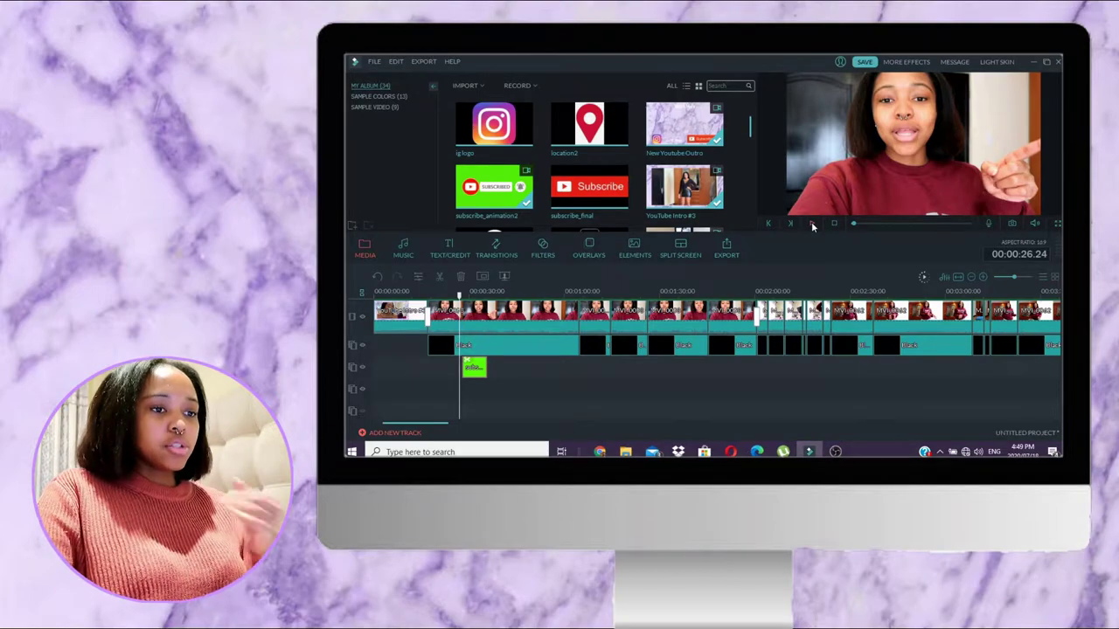
{"action": "left_click", "coordinate": [811, 226]}
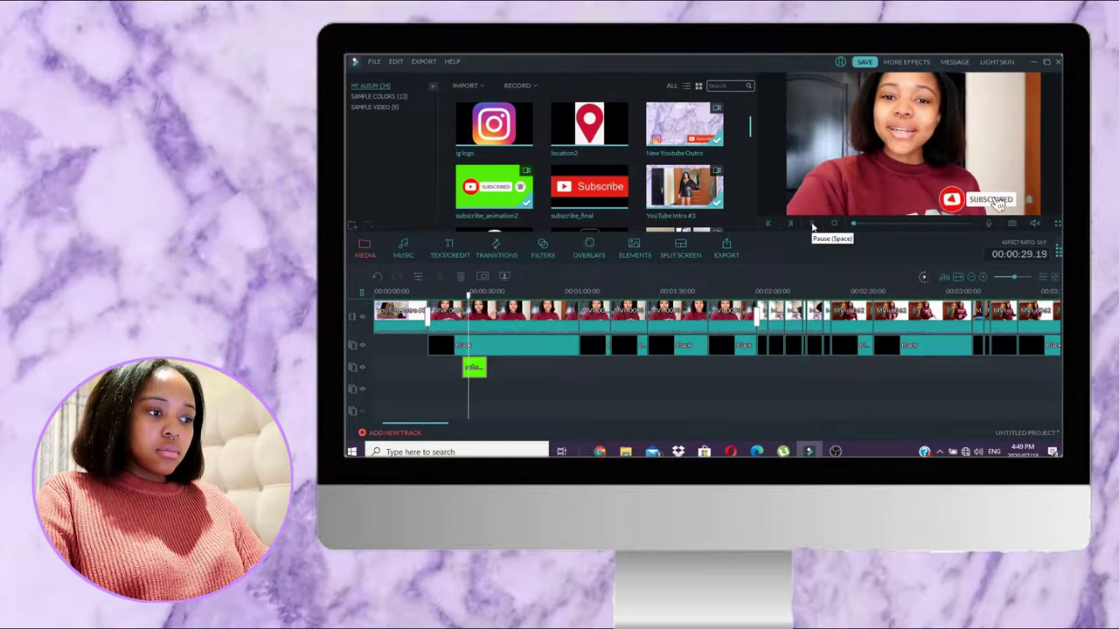
{"action": "left_click", "coordinate": [811, 226]}
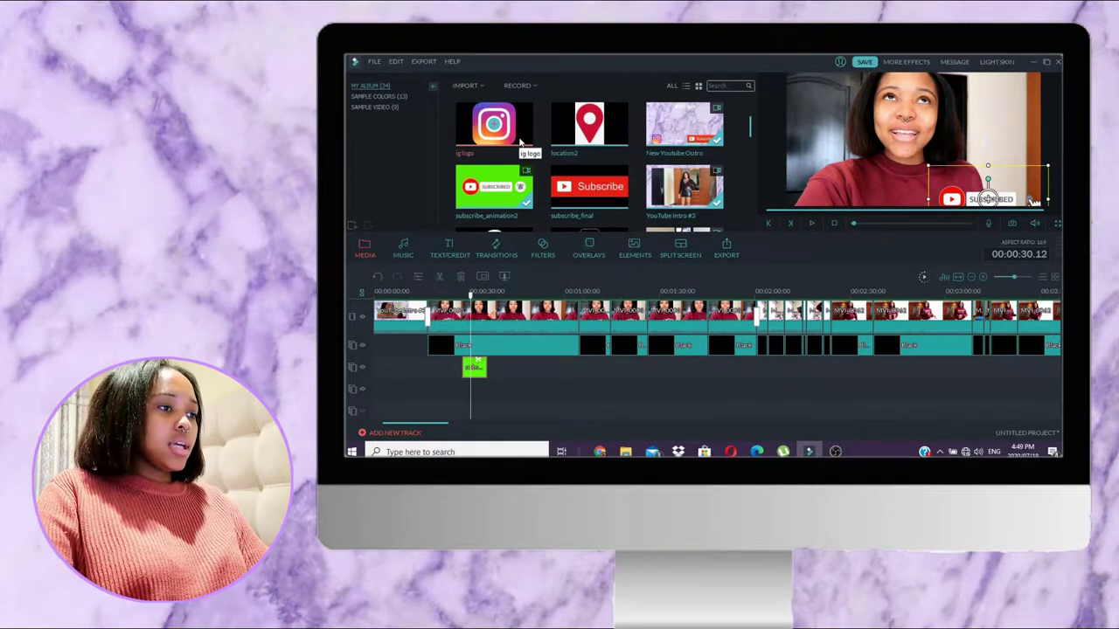
Place the ig logo on track 4 at about 00:00:30 as a 4-second clip.
{"action": "left_click_drag", "start_coordinate": [521, 142], "coordinate": [477, 390]}
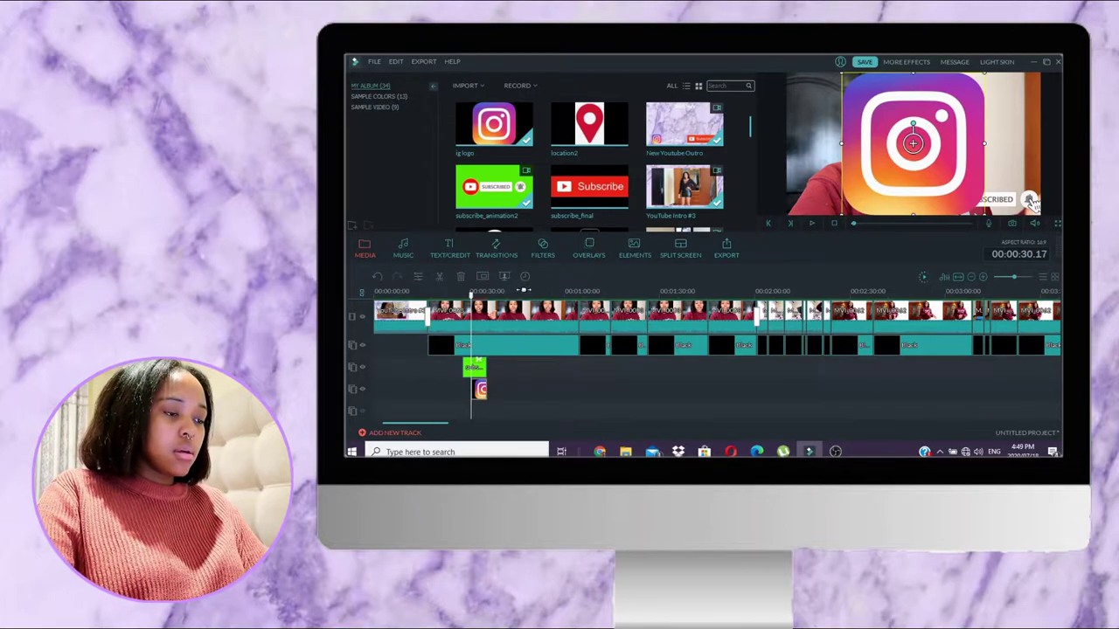
{"action": "scroll", "coordinate": [609, 405], "scroll_direction": "up", "scroll_amount": 4}
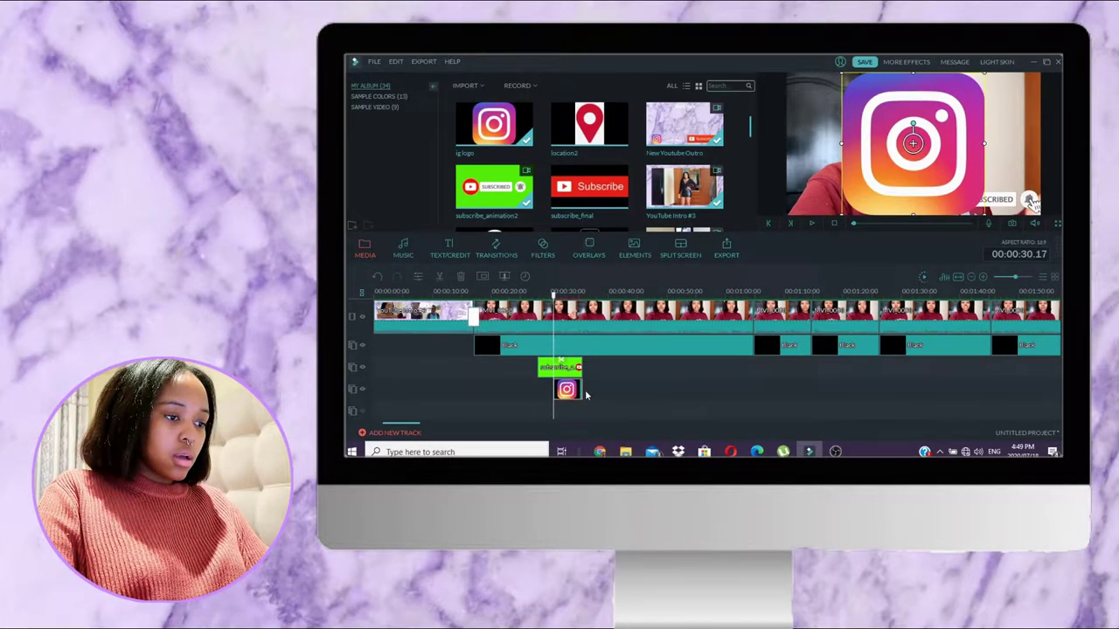
{"action": "left_click", "coordinate": [583, 391]}
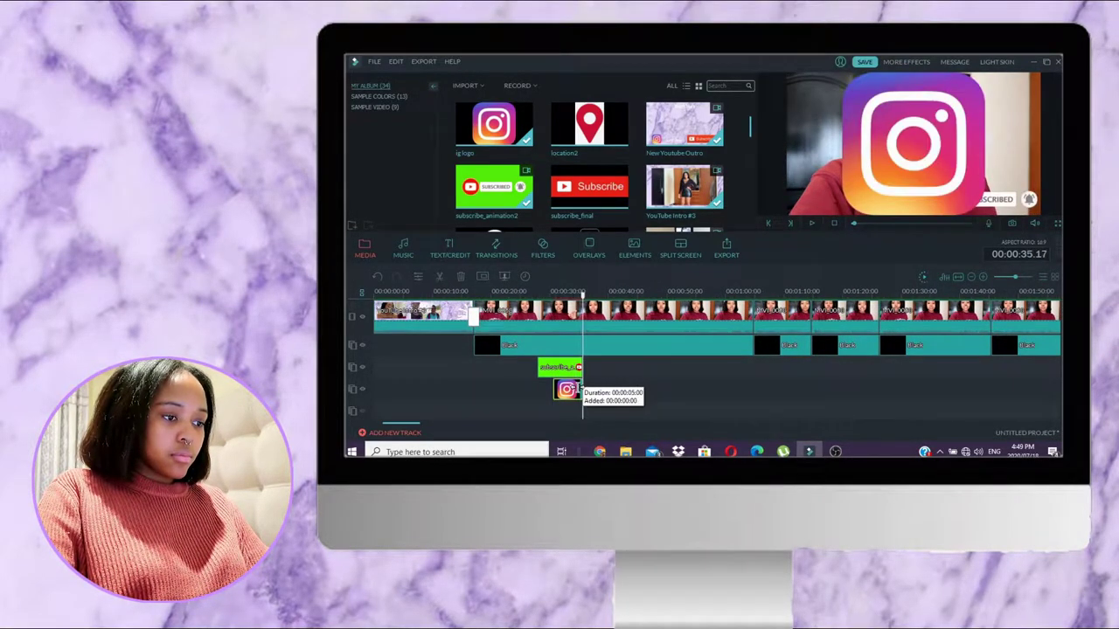
{"action": "left_click", "coordinate": [577, 391]}
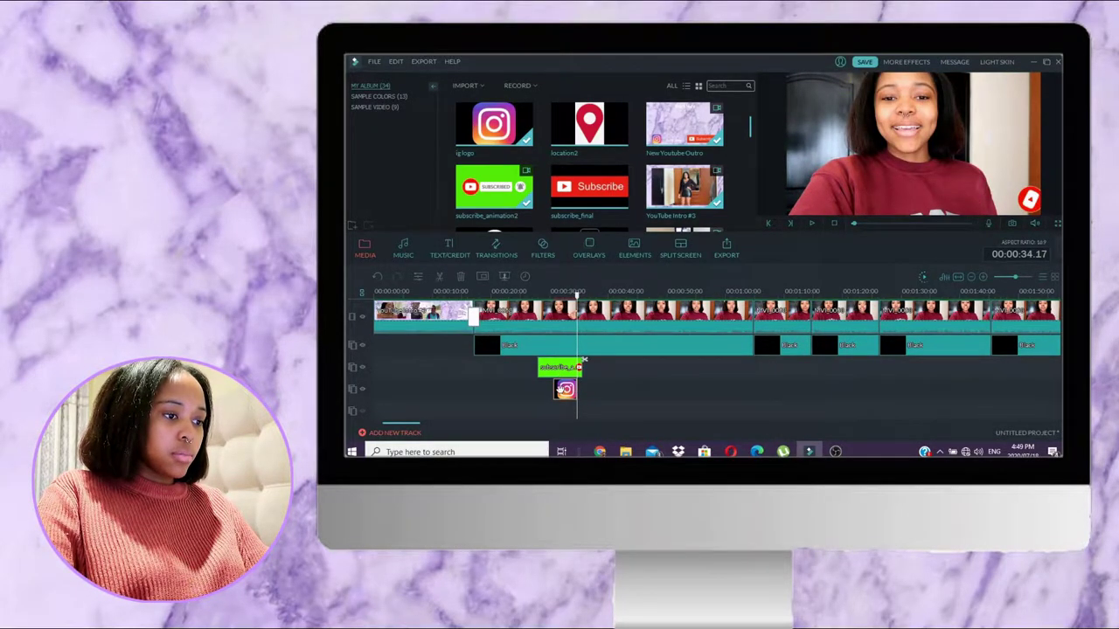
{"action": "left_click", "coordinate": [544, 387]}
{"action": "left_click", "coordinate": [553, 291]}
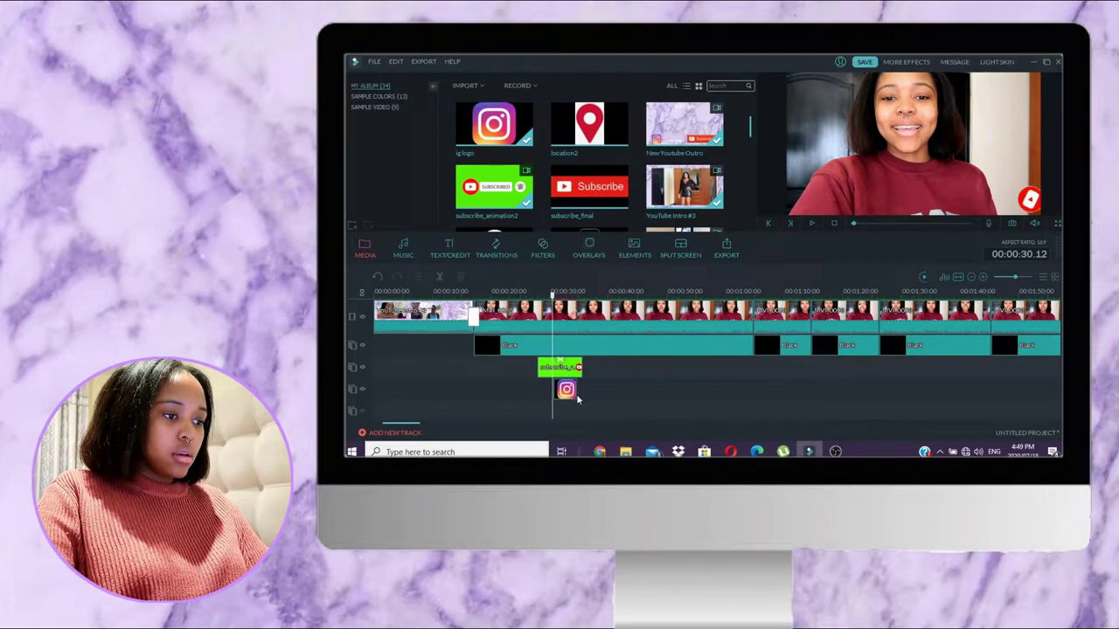
Drop the Subtitles 6 template onto a new track below the logo, playhead at 00:00:31.12.
{"action": "left_click", "coordinate": [449, 252]}
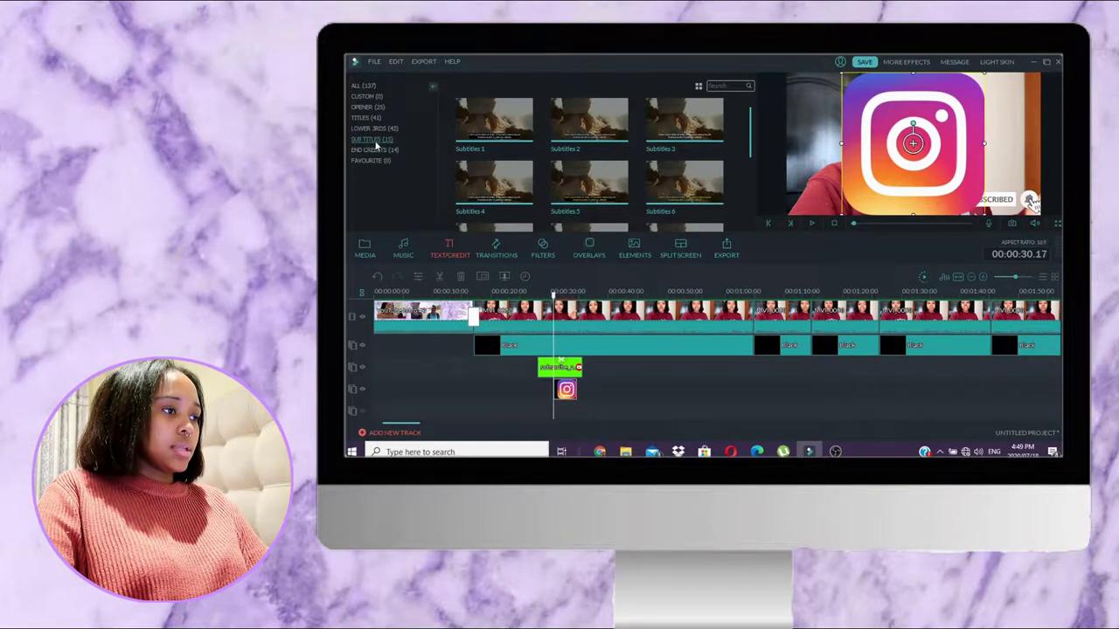
{"action": "left_click_drag", "start_coordinate": [704, 199], "coordinate": [574, 403]}
{"action": "left_click", "coordinate": [557, 292]}
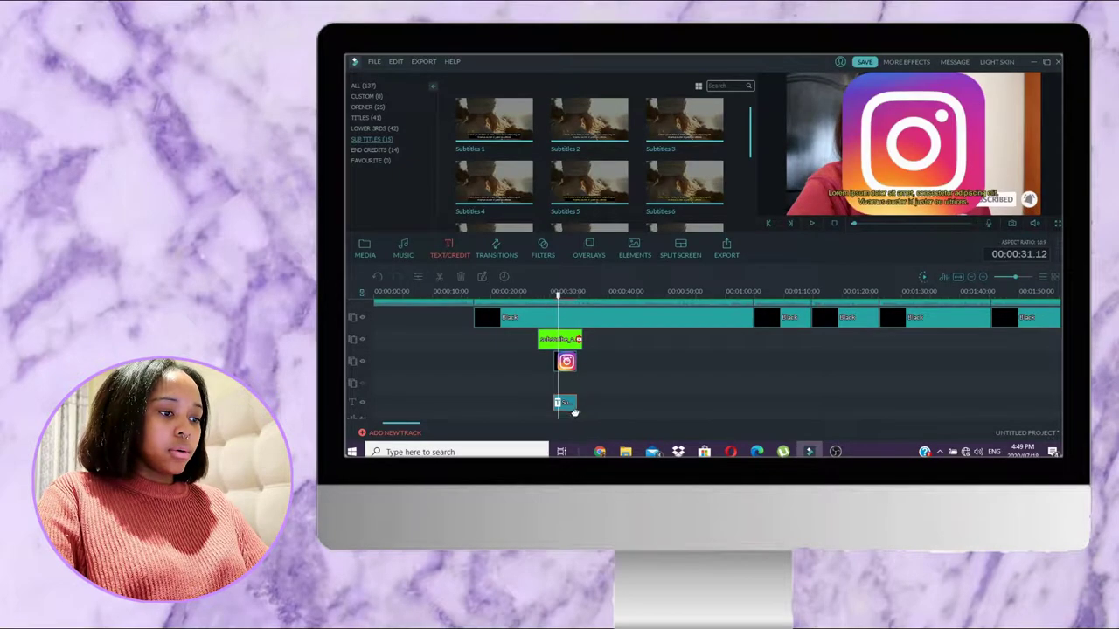
Delete both lorem ipsum placeholder lines and type the creator's @ Instagram handle.
{"action": "double_click", "coordinate": [566, 403]}
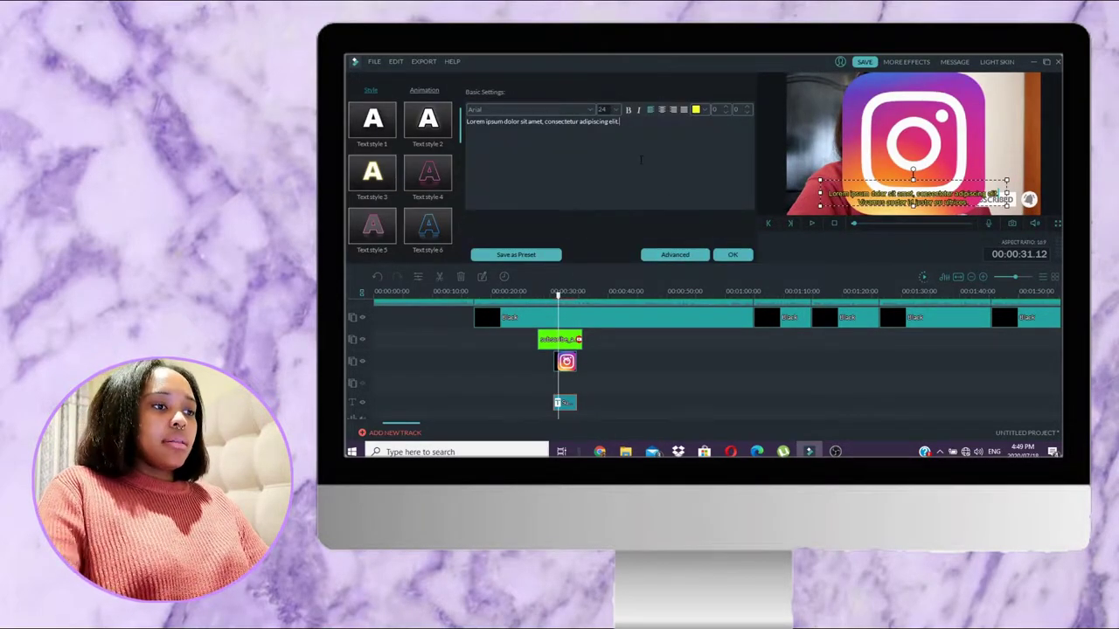
{"action": "key", "text": "BackSpace"}
{"action": "key", "text": "BackSpace"}
{"action": "key", "text": "BackSpace"}
{"action": "key", "text": "BackSpace"}
{"action": "key", "text": "BackSpace"}
{"action": "key", "text": "BackSpace"}
{"action": "key", "text": "BackSpace"}
{"action": "key", "text": "BackSpace"}
{"action": "key", "text": "BackSpace"}
{"action": "key", "text": "BackSpace"}
{"action": "key", "text": "BackSpace"}
{"action": "key", "text": "BackSpace"}
{"action": "key", "text": "BackSpace"}
{"action": "key", "text": "BackSpace"}
{"action": "key", "text": "BackSpace"}
{"action": "key", "text": "BackSpace"}
{"action": "key", "text": "BackSpace"}
{"action": "key", "text": "BackSpace"}
{"action": "key", "text": "BackSpace"}
{"action": "key", "text": "BackSpace"}
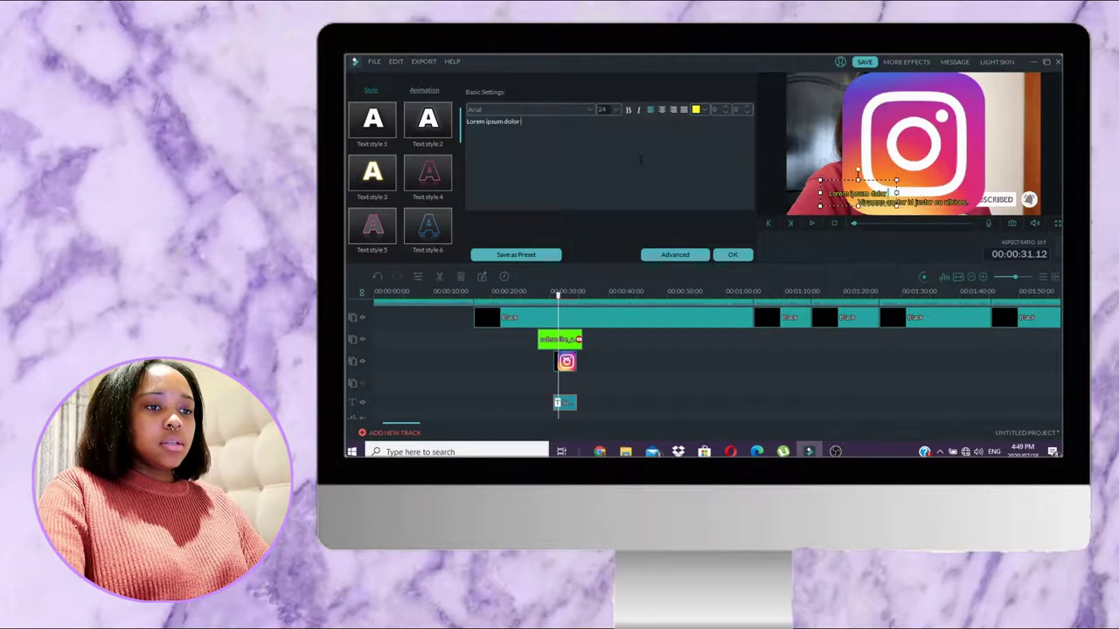
{"action": "key", "text": "BackSpace"}
{"action": "key", "text": "BackSpace"}
{"action": "key", "text": "BackSpace"}
{"action": "key", "text": "BackSpace"}
{"action": "key", "text": "BackSpace"}
{"action": "key", "text": "BackSpace"}
{"action": "key", "text": "BackSpace"}
{"action": "key", "text": "BackSpace"}
{"action": "key", "text": "BackSpace"}
{"action": "key", "text": "BackSpace"}
{"action": "key", "text": "BackSpace"}
{"action": "key", "text": "BackSpace"}
{"action": "key", "text": "BackSpace"}
{"action": "key", "text": "BackSpace"}
{"action": "key", "text": "BackSpace"}
{"action": "key", "text": "BackSpace"}
{"action": "key", "text": "BackSpace"}
{"action": "key", "text": "BackSpace"}
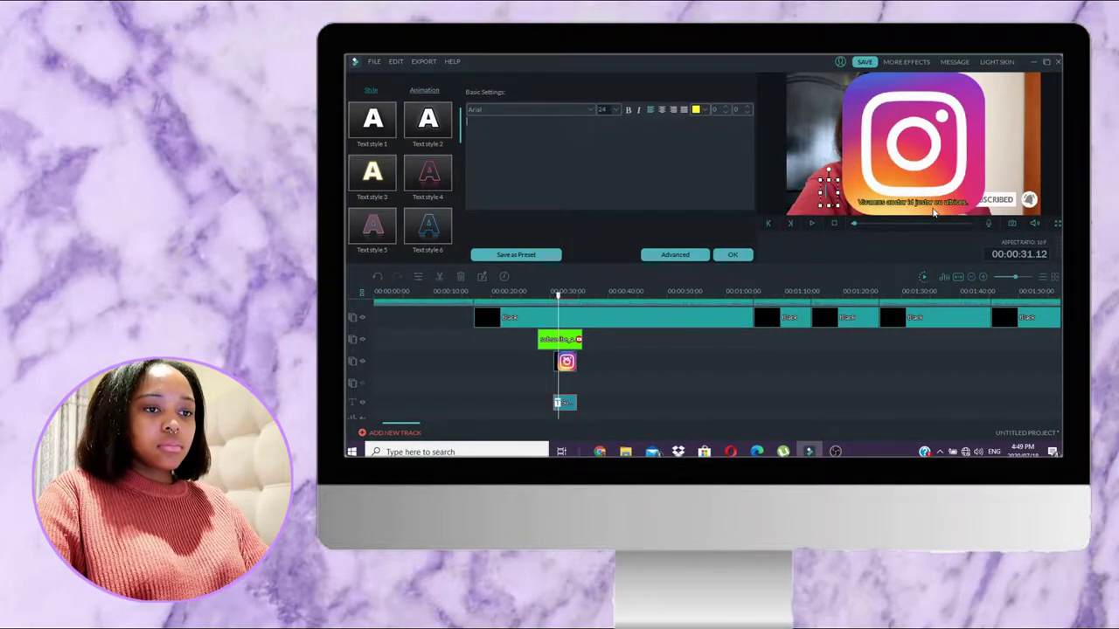
{"action": "type", "text": "Vivamus auctor id justo eu ultrices"}
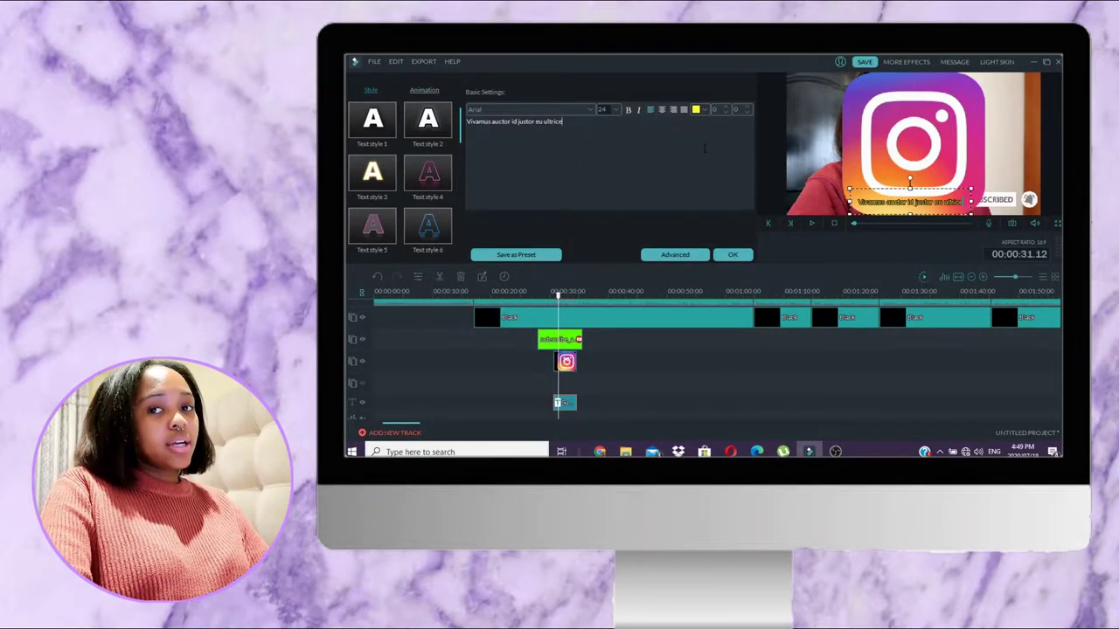
{"action": "key", "text": "BackSpace"}
{"action": "key", "text": "BackSpace"}
{"action": "key", "text": "BackSpace"}
{"action": "key", "text": "BackSpace"}
{"action": "key", "text": "BackSpace"}
{"action": "key", "text": "BackSpace"}
{"action": "key", "text": "BackSpace"}
{"action": "key", "text": "BackSpace"}
{"action": "key", "text": "BackSpace"}
{"action": "key", "text": "BackSpace"}
{"action": "key", "text": "BackSpace"}
{"action": "key", "text": "BackSpace"}
{"action": "key", "text": "BackSpace"}
{"action": "key", "text": "BackSpace"}
{"action": "key", "text": "BackSpace"}
{"action": "key", "text": "BackSpace"}
{"action": "key", "text": "BackSpace"}
{"action": "key", "text": "BackSpace"}
{"action": "key", "text": "BackSpace"}
{"action": "key", "text": "BackSpace"}
{"action": "key", "text": "BackSpace"}
{"action": "key", "text": "BackSpace"}
{"action": "key", "text": "BackSpace"}
{"action": "key", "text": "BackSpace"}
{"action": "key", "text": "BackSpace"}
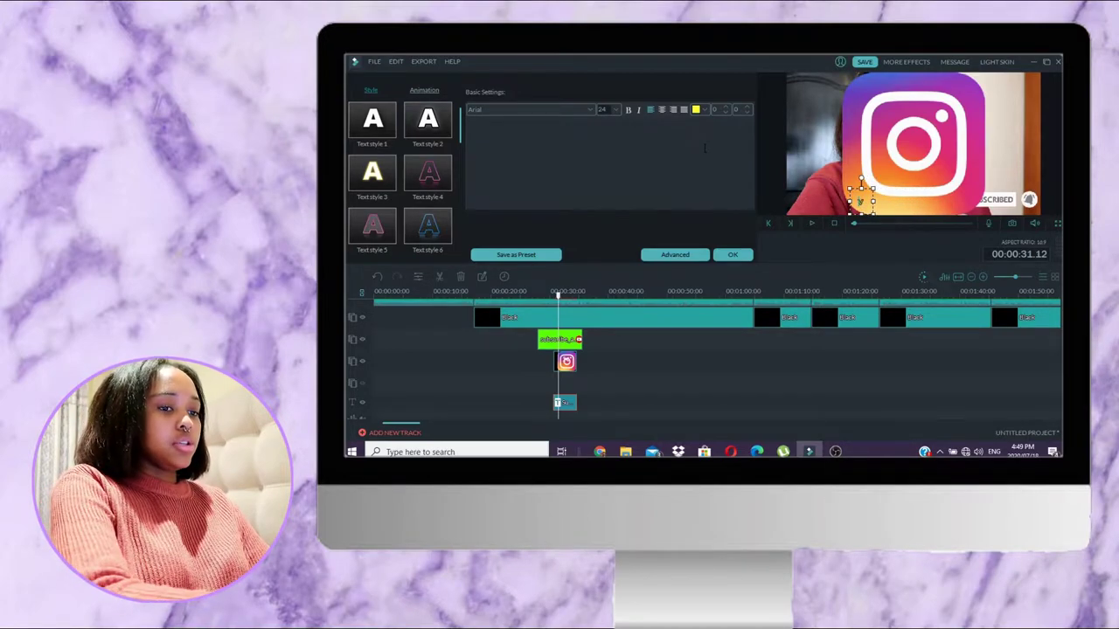
{"action": "type", "text": "@"}
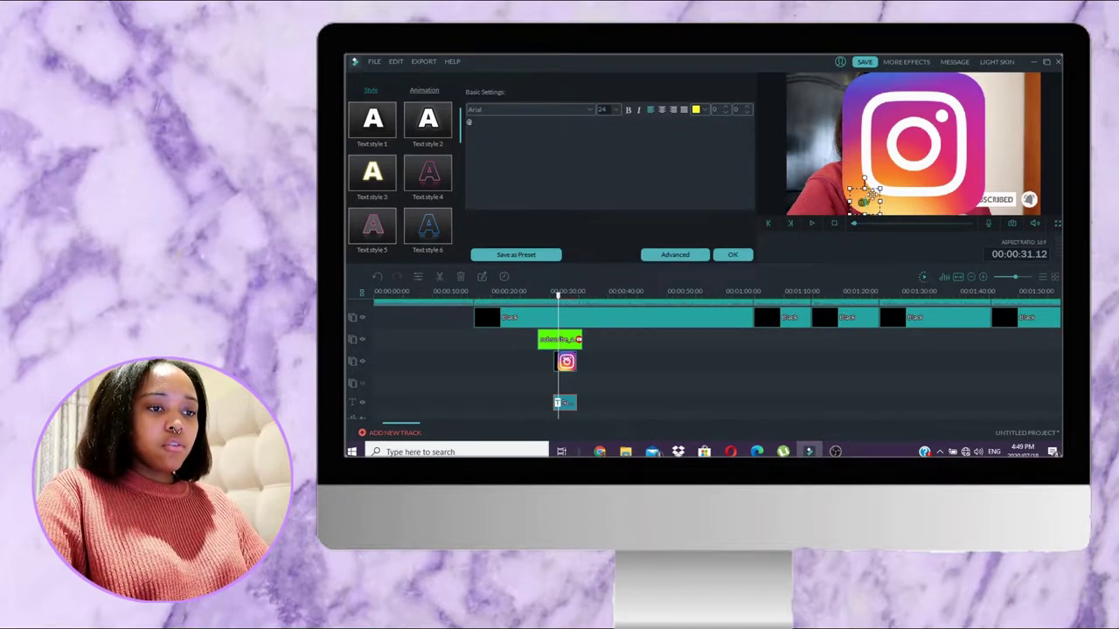
{"action": "type", "text": "Vich"}
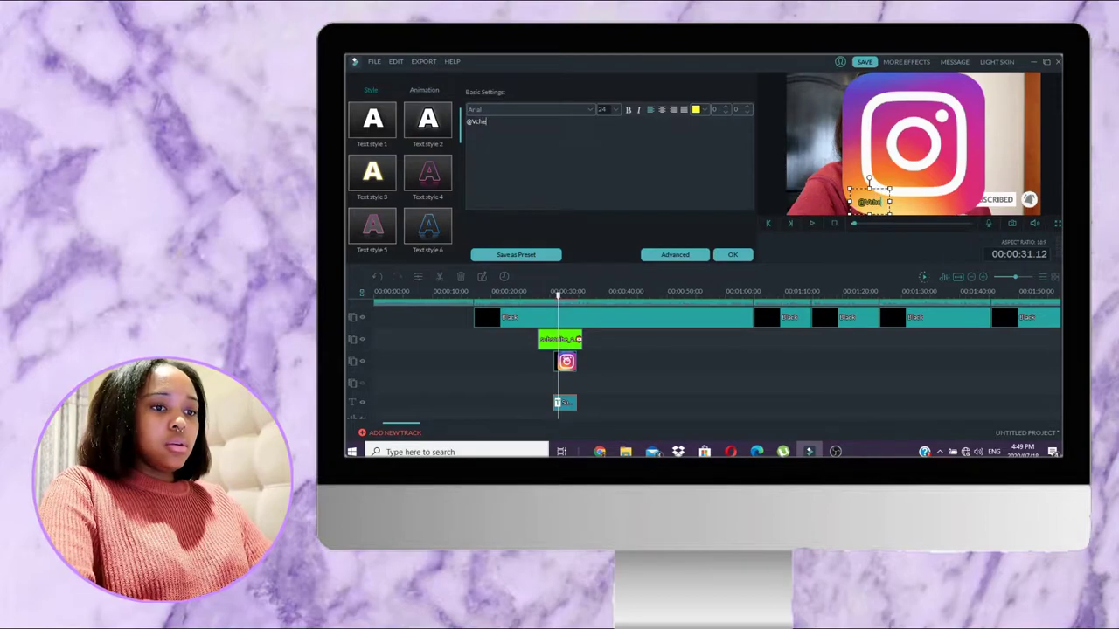
{"action": "key", "text": "BackSpace"}
{"action": "key", "text": "BackSpace"}
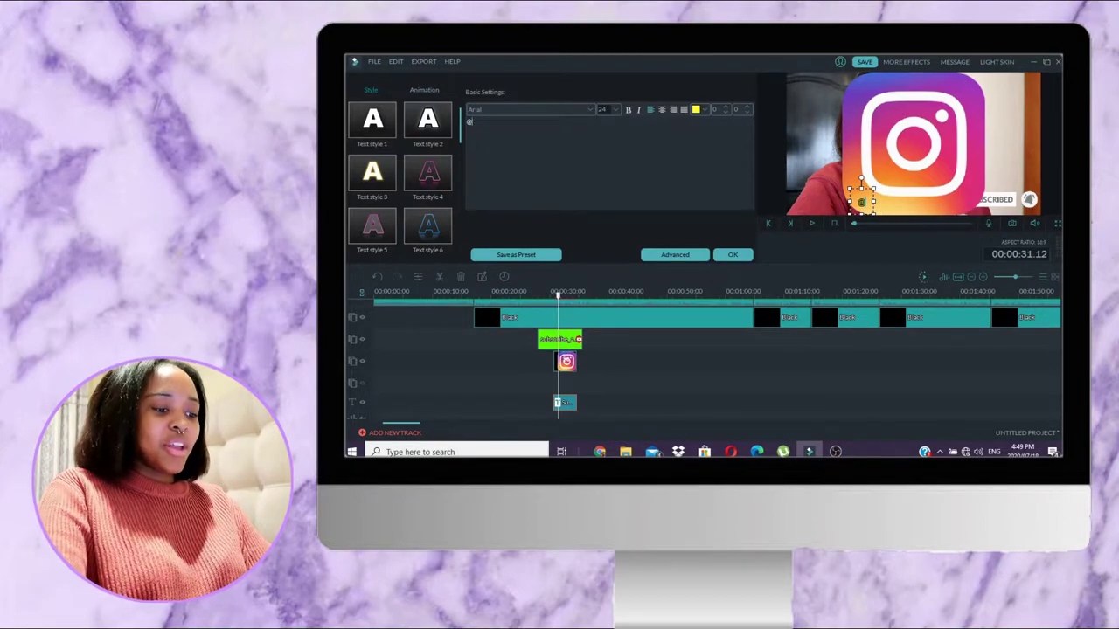
{"action": "type", "text": "cheryl_moy"}
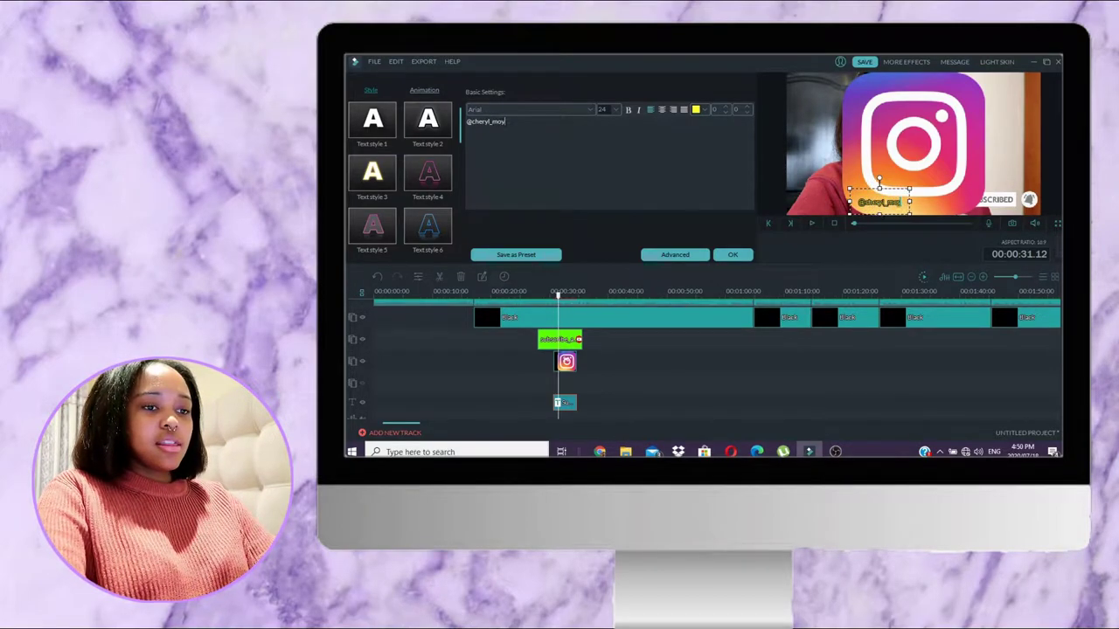
{"action": "type", "text": "o"}
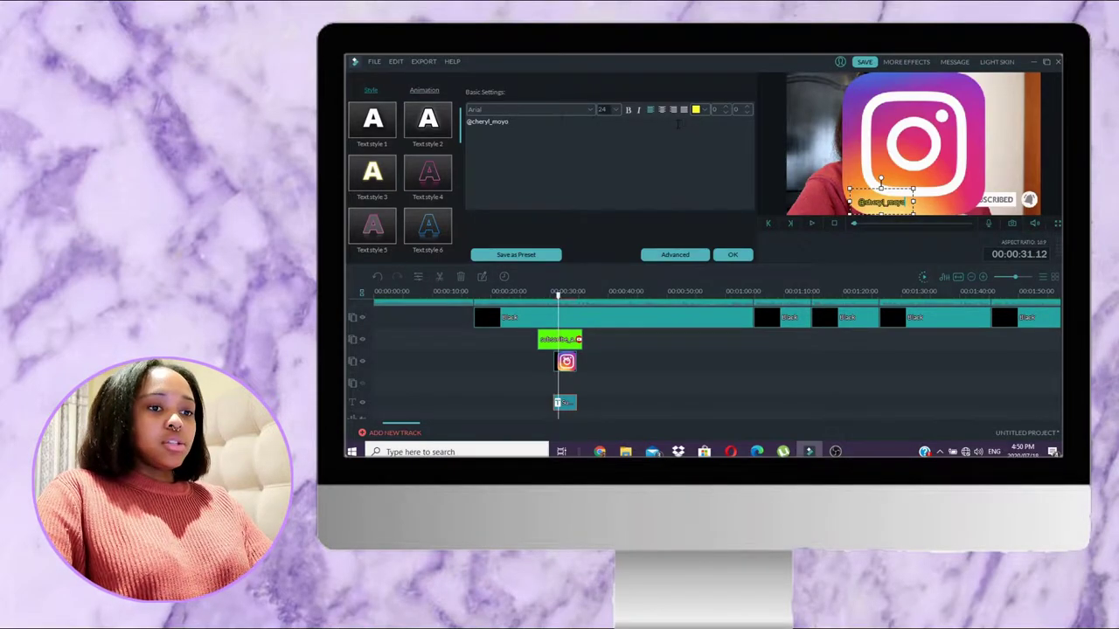
Set the caption font size to 32 and its colour to white.
{"action": "left_click", "coordinate": [616, 110]}
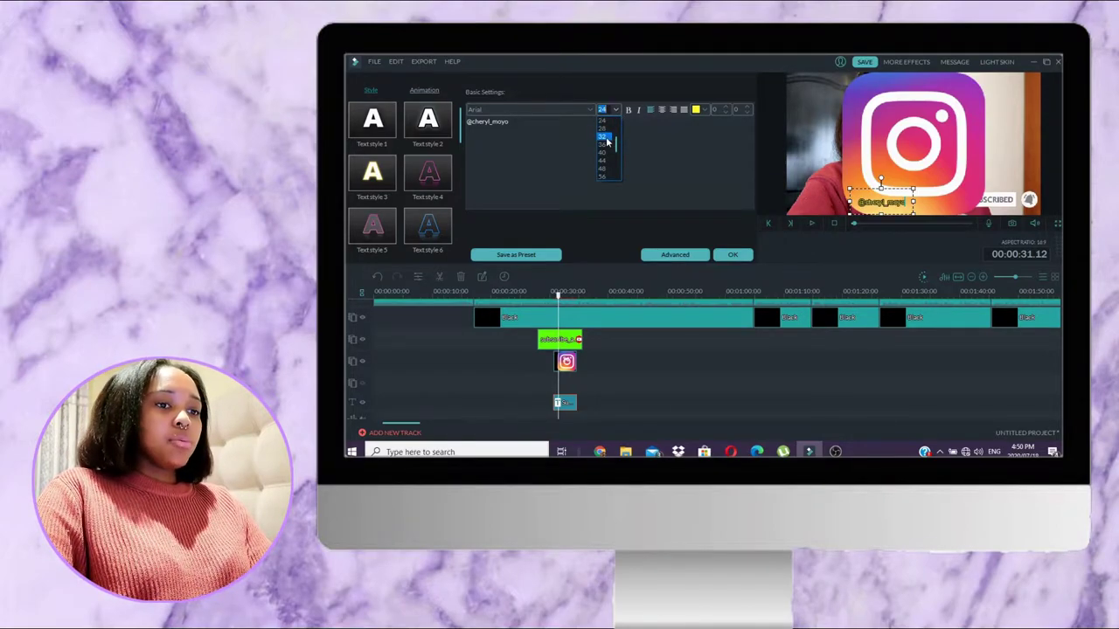
{"action": "left_click", "coordinate": [603, 137]}
{"action": "left_click", "coordinate": [704, 109]}
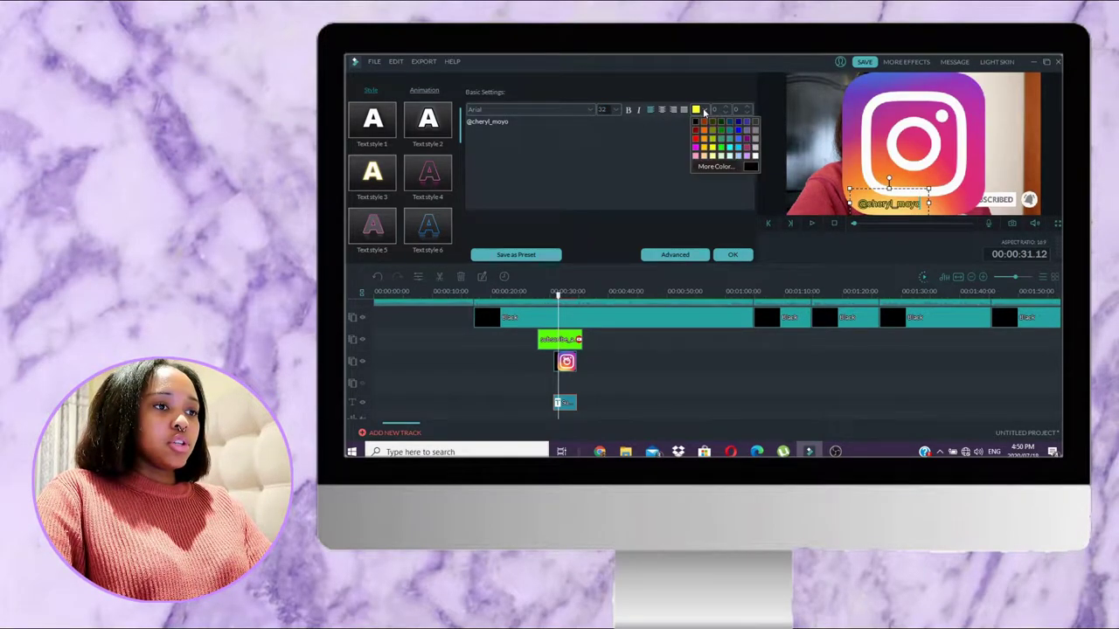
{"action": "left_click", "coordinate": [757, 162]}
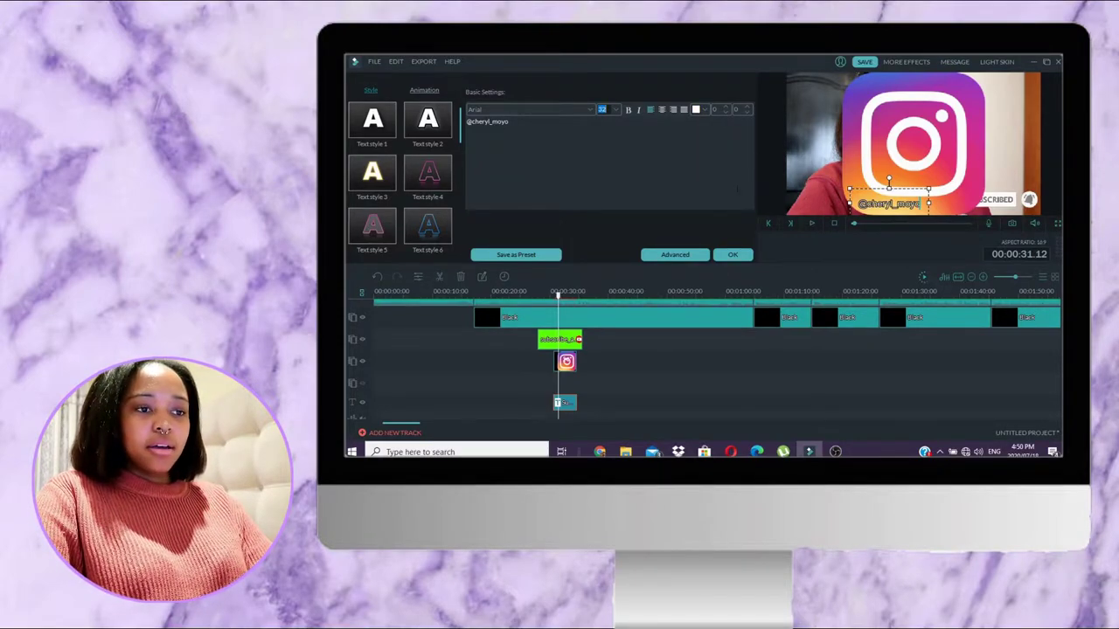
Change the caption font to Open Sans Extrabold Italic.
{"action": "left_click", "coordinate": [588, 110]}
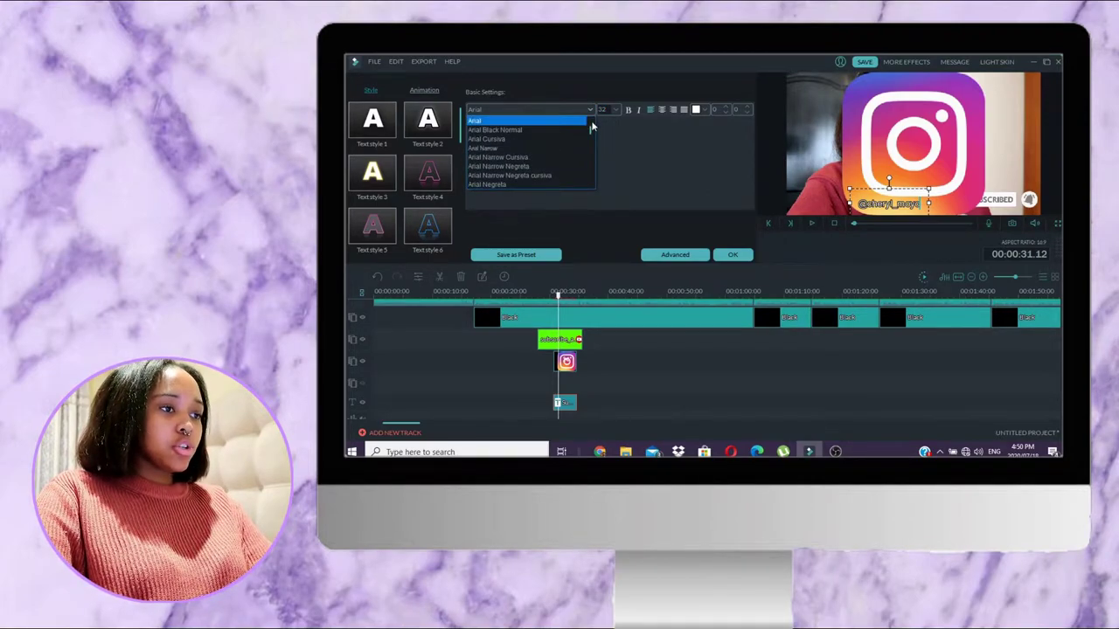
{"action": "scroll", "coordinate": [590, 135], "scroll_direction": "down", "scroll_amount": 10}
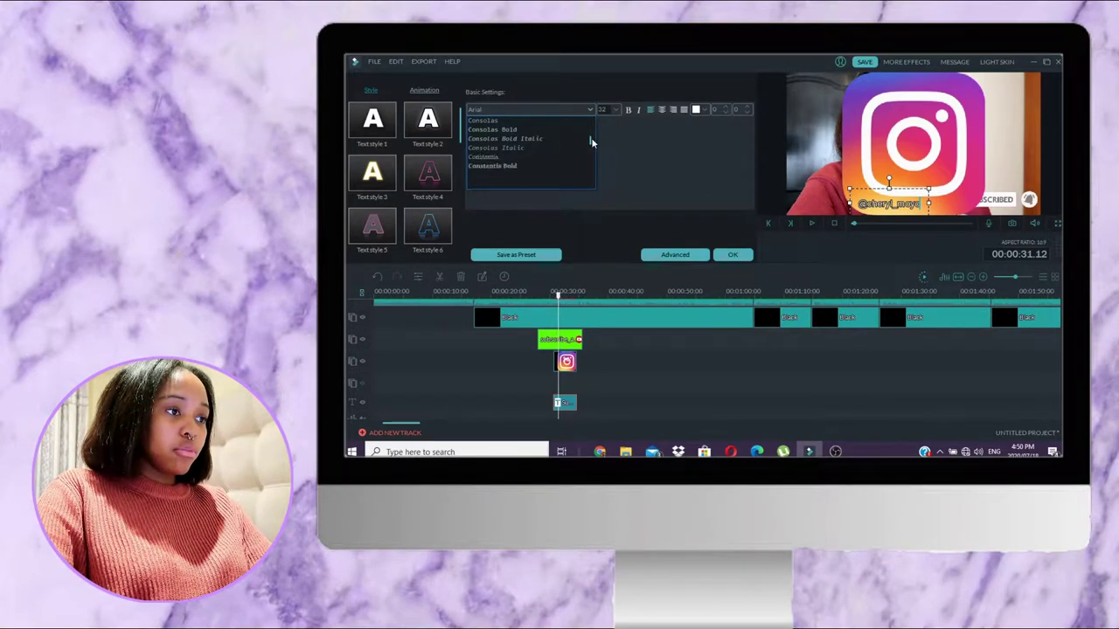
{"action": "scroll", "coordinate": [591, 153], "scroll_direction": "down", "scroll_amount": 10}
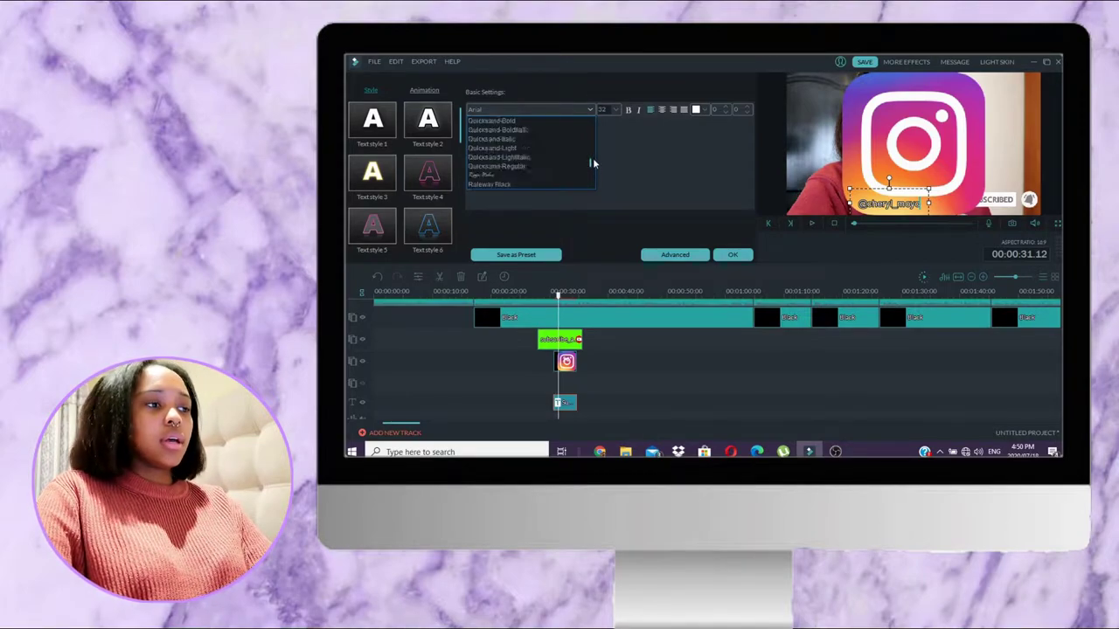
{"action": "scroll", "coordinate": [591, 167], "scroll_direction": "up", "scroll_amount": 10}
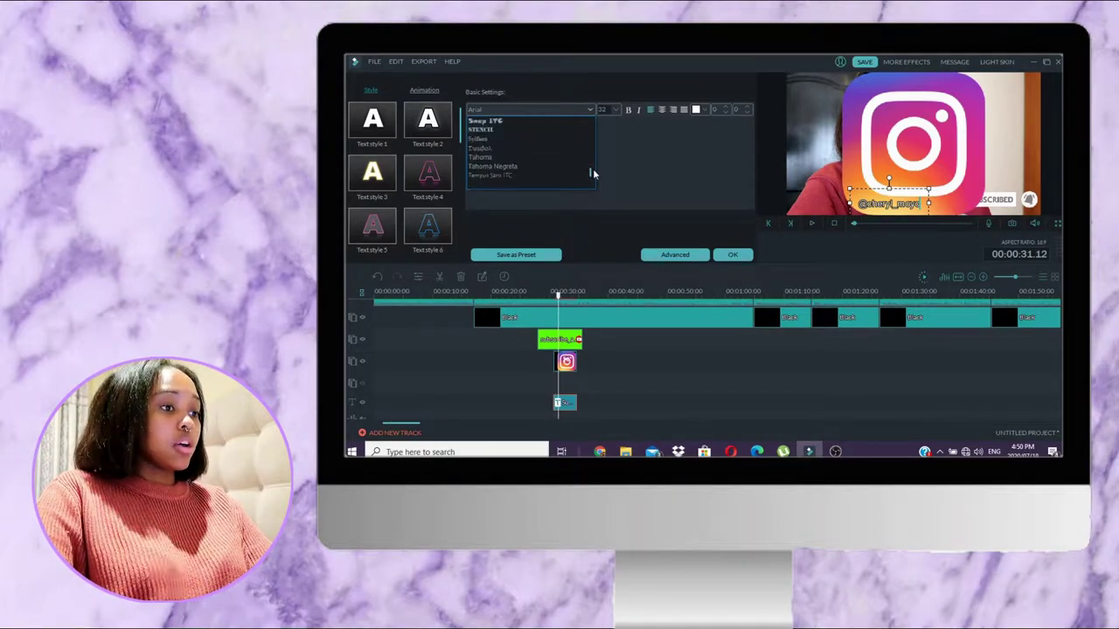
{"action": "left_click", "coordinate": [520, 105]}
{"action": "left_click", "coordinate": [591, 110]}
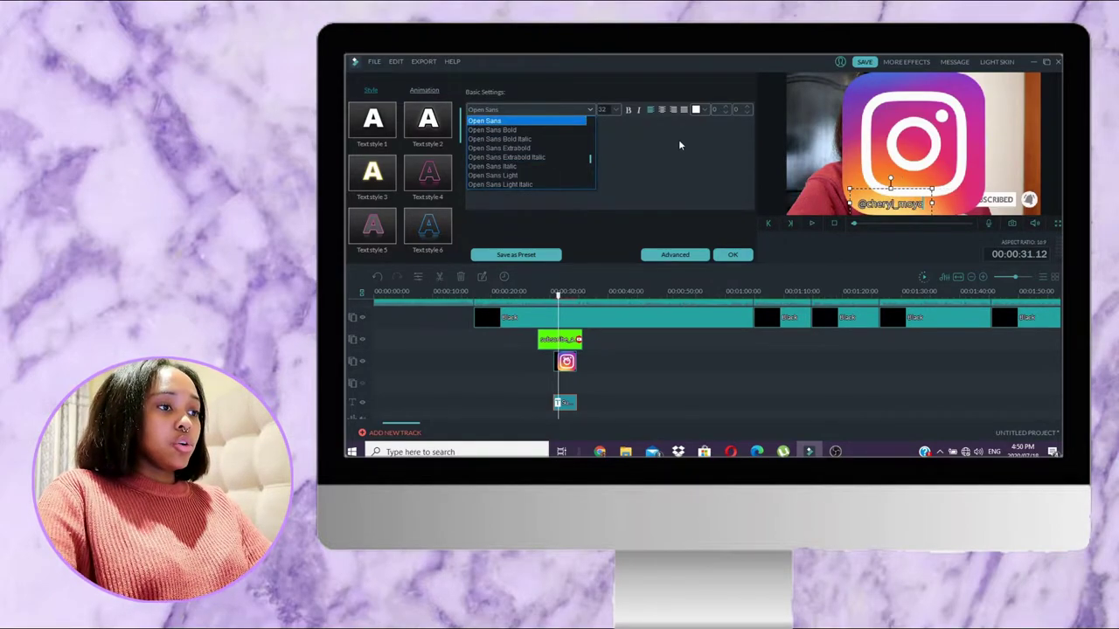
{"action": "type", "text": "open"}
{"action": "left_click", "coordinate": [549, 160]}
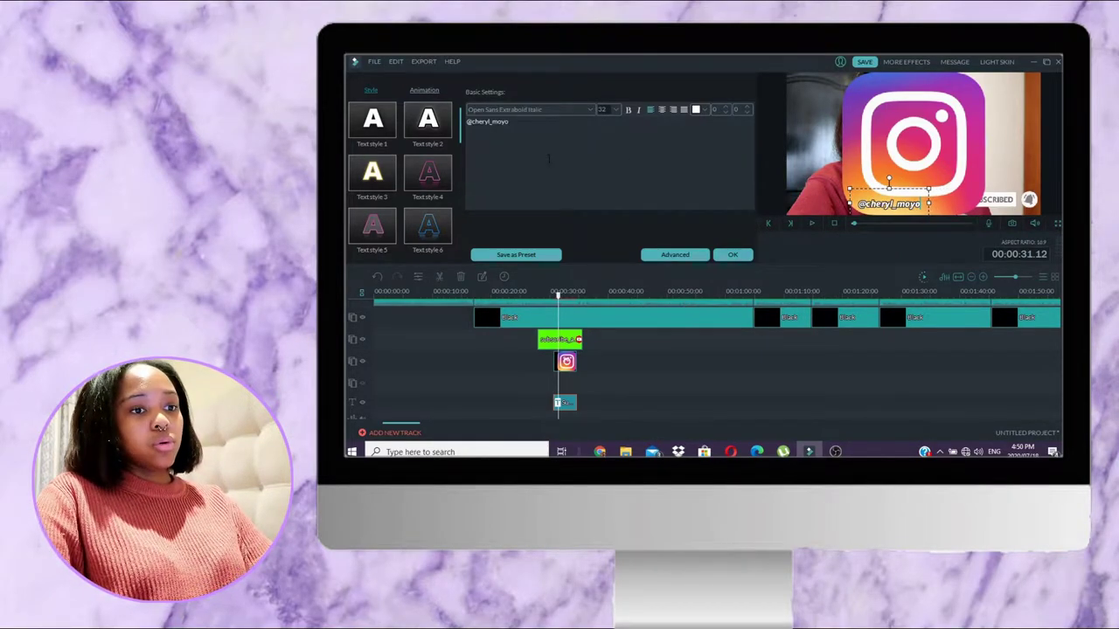
Shrink the Instagram logo to a small bottom-left icon and move the handle caption beside it.
{"action": "left_click", "coordinate": [569, 365]}
{"action": "double_click", "coordinate": [568, 365]}
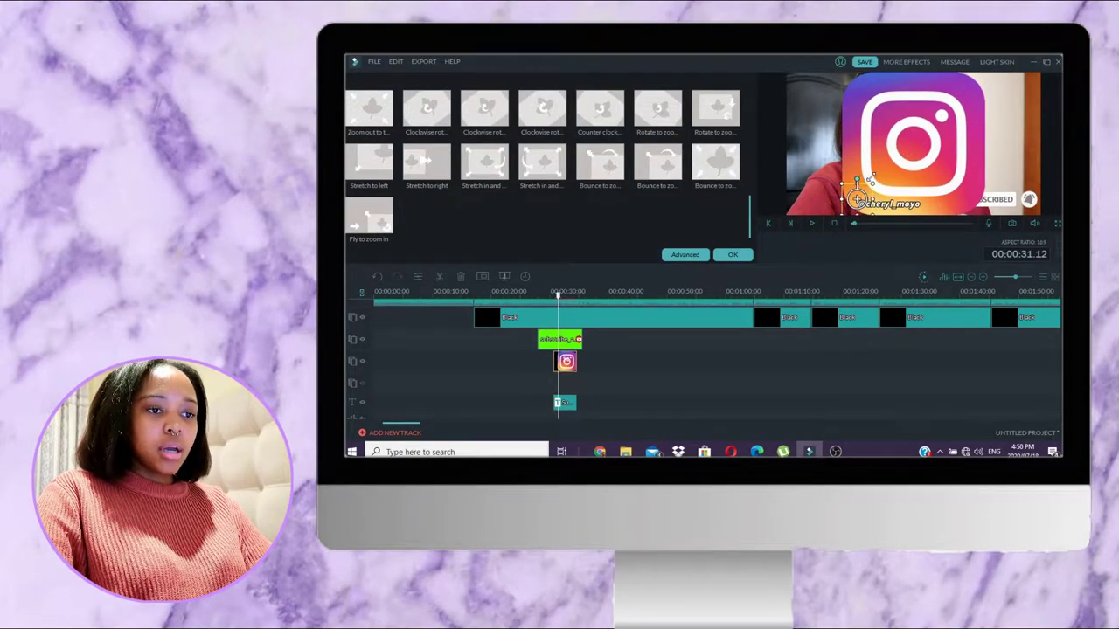
{"action": "left_click_drag", "start_coordinate": [854, 203], "coordinate": [811, 194]}
{"action": "double_click", "coordinate": [566, 402]}
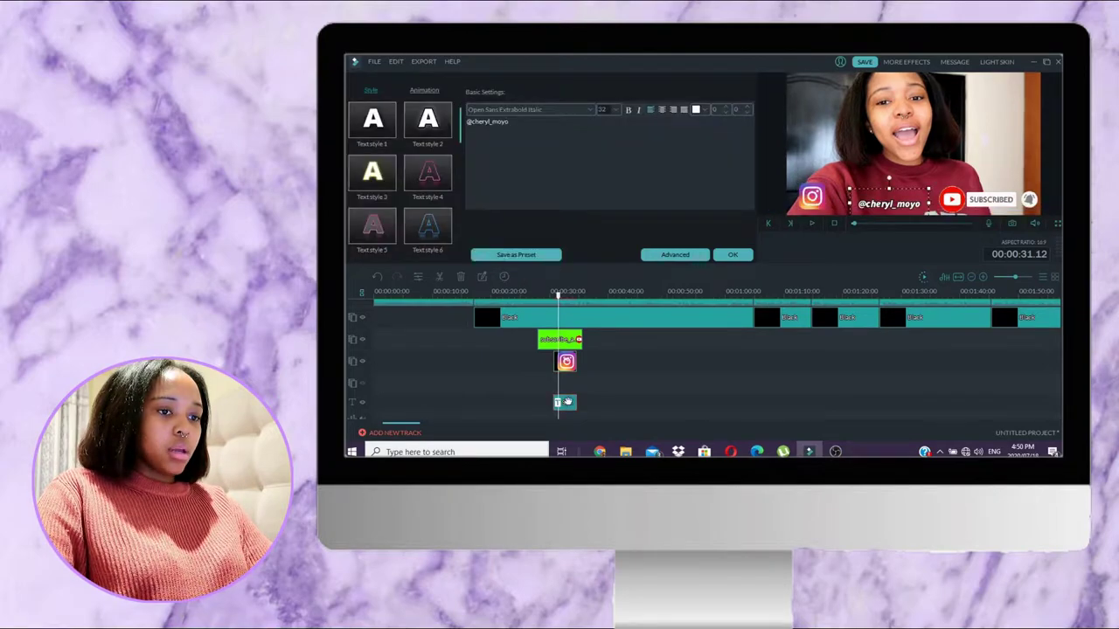
{"action": "left_click_drag", "start_coordinate": [867, 187], "coordinate": [836, 184]}
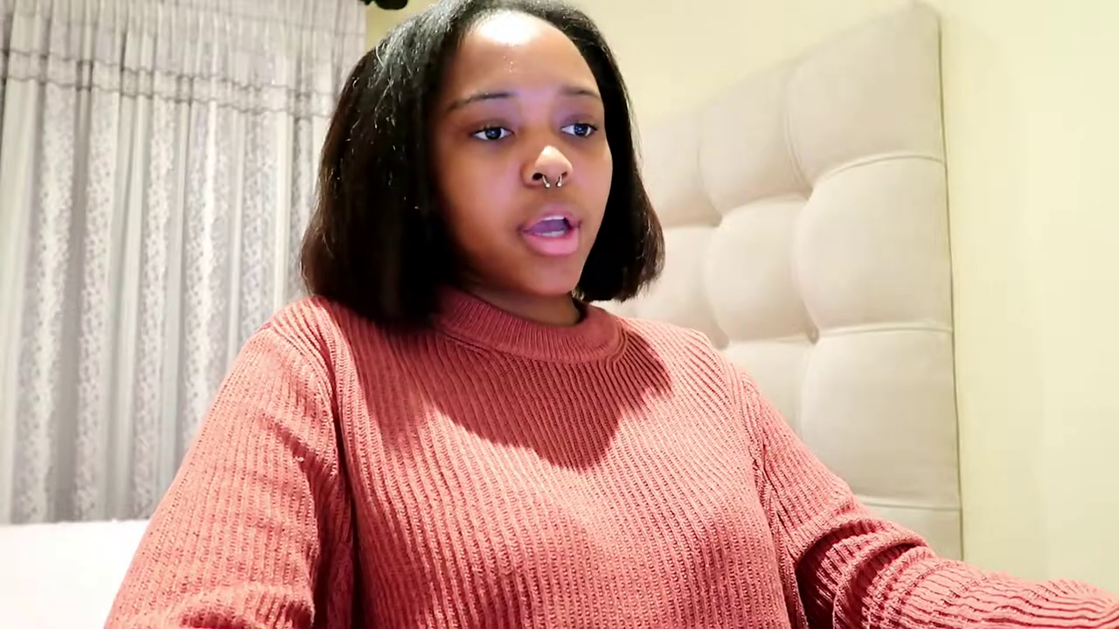